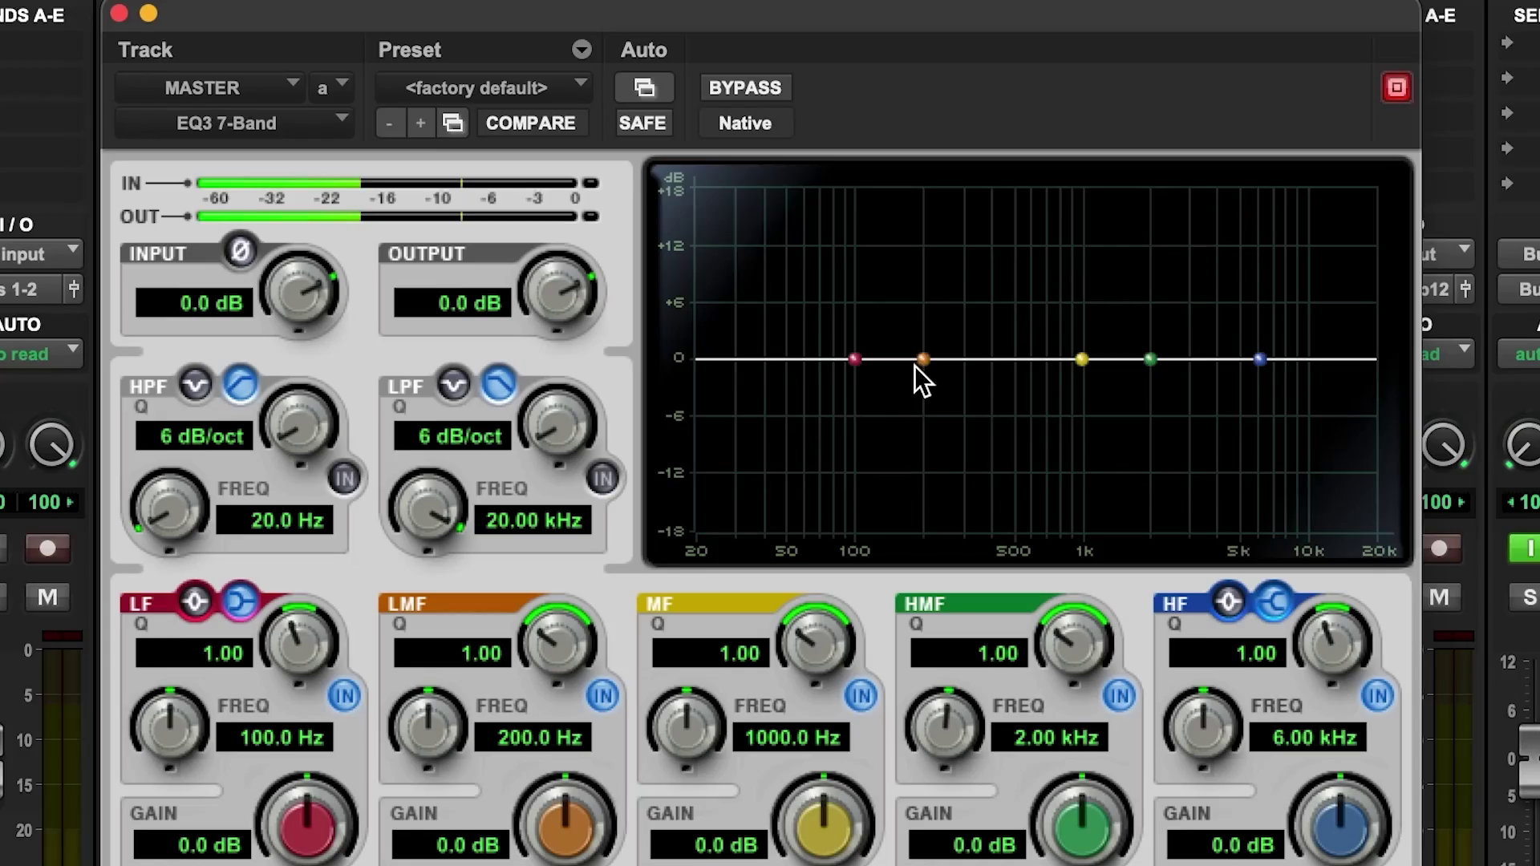
- Boost the EQ3 low-mid band to 7.5 dB near 425 Hz, briefly checking the Tracks list menu
left_click_drag(920, 351, 975, 255)
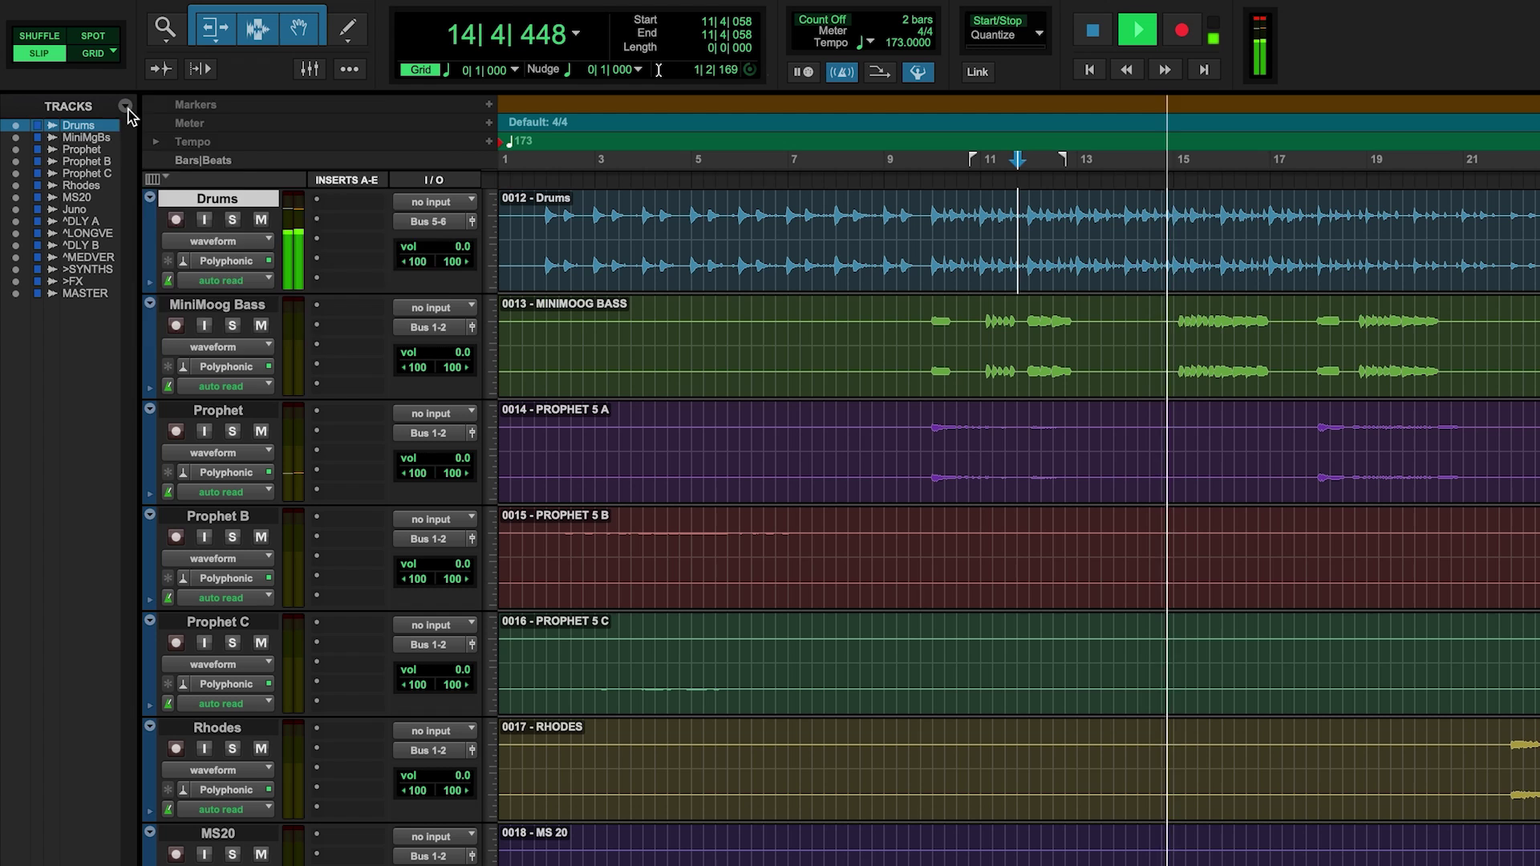
left_click(126, 107)
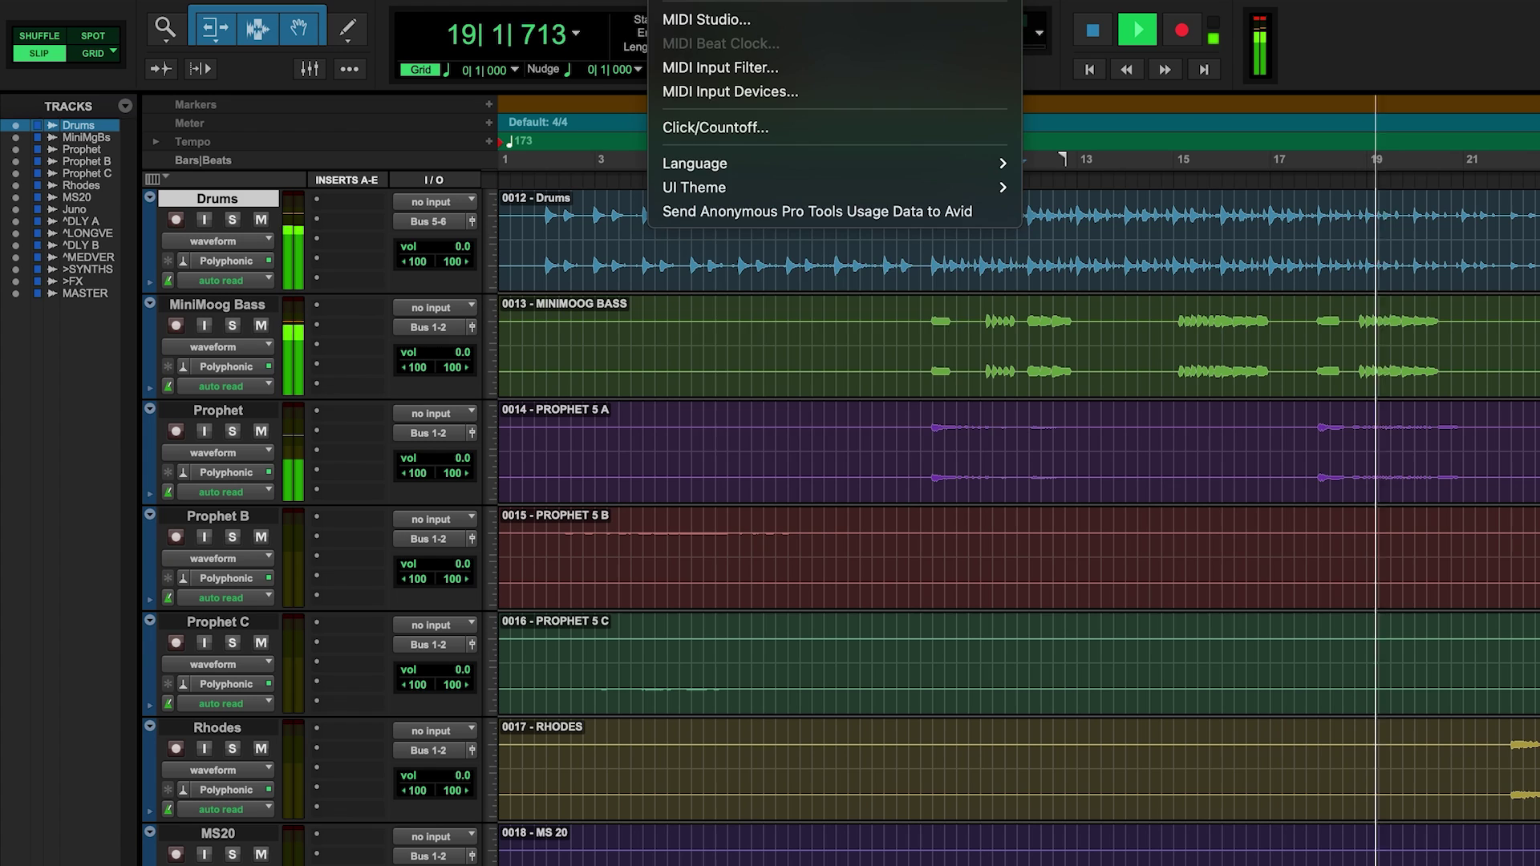
mouse_move(726, 1)
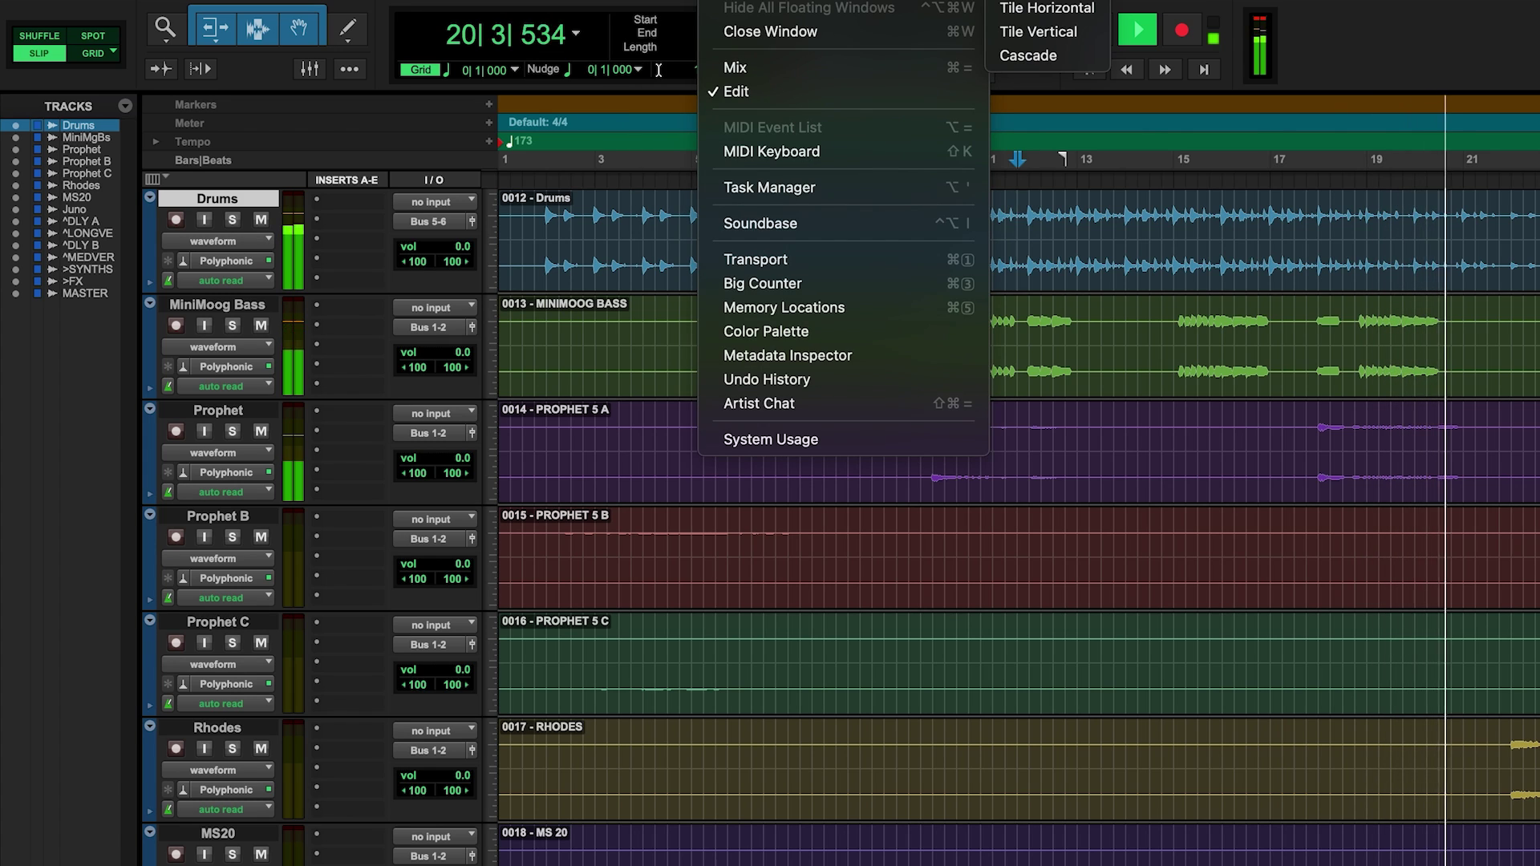
left_click(658, 69)
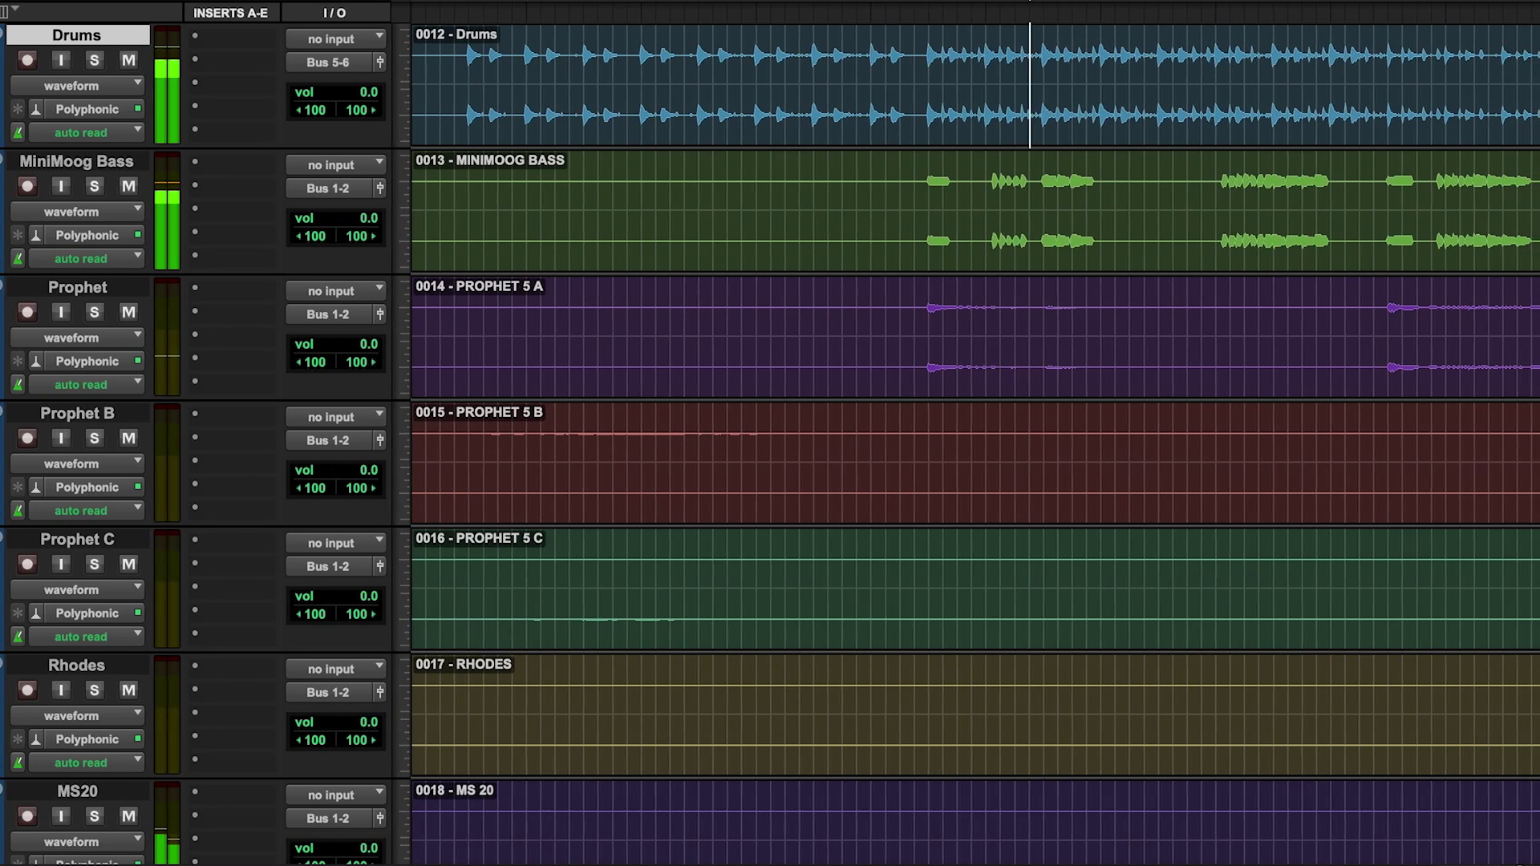
- Raise the Dyn3 compressor ratio to 100:1
key("super+bracketleft")
key("super+bracketleft")
key("super+bracketright")
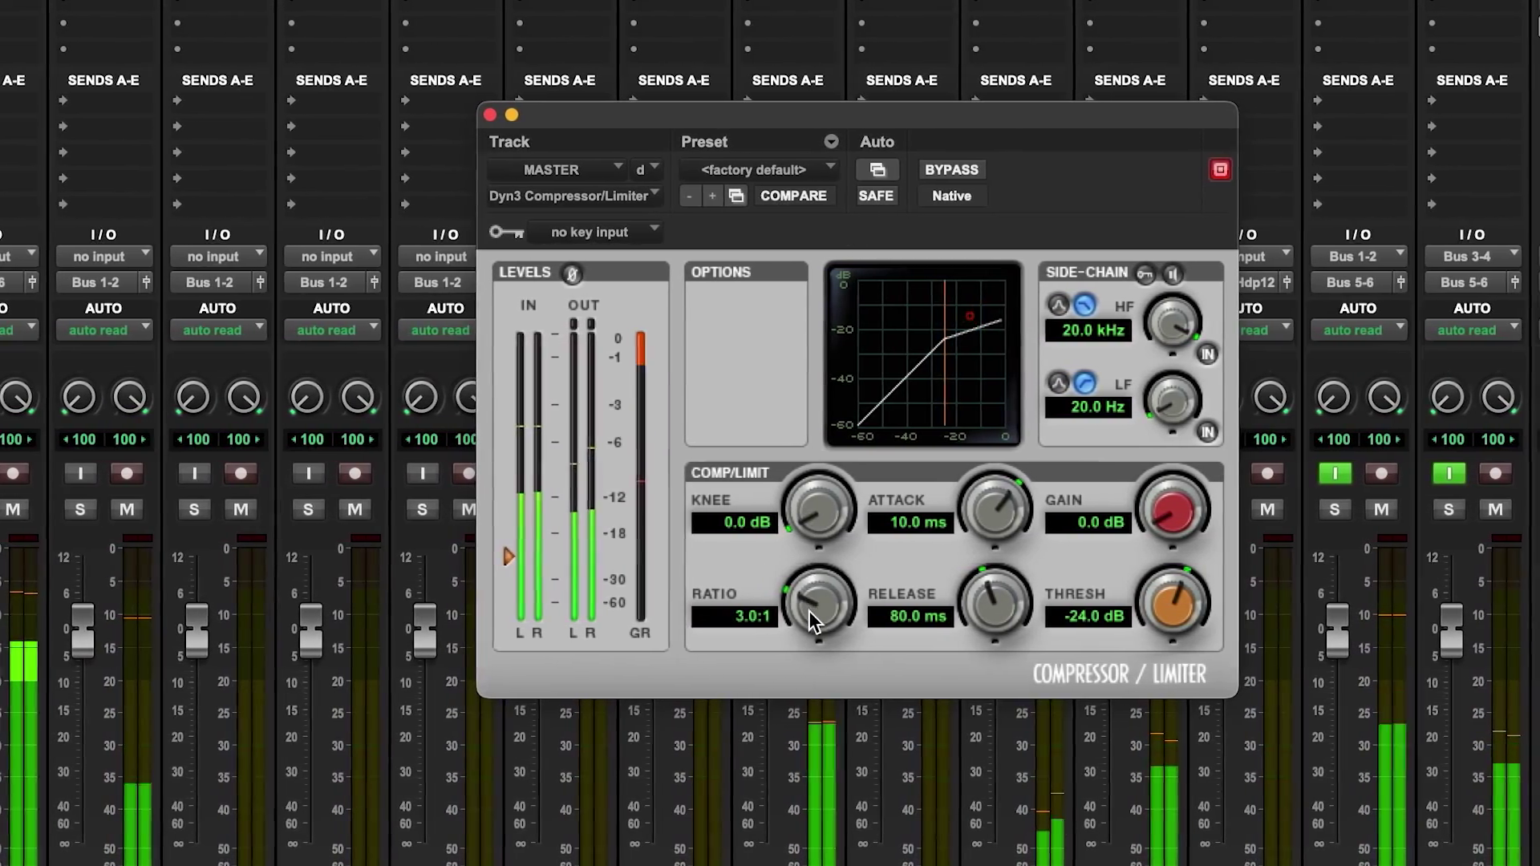
left_click_drag(835, 608, 726, 676)
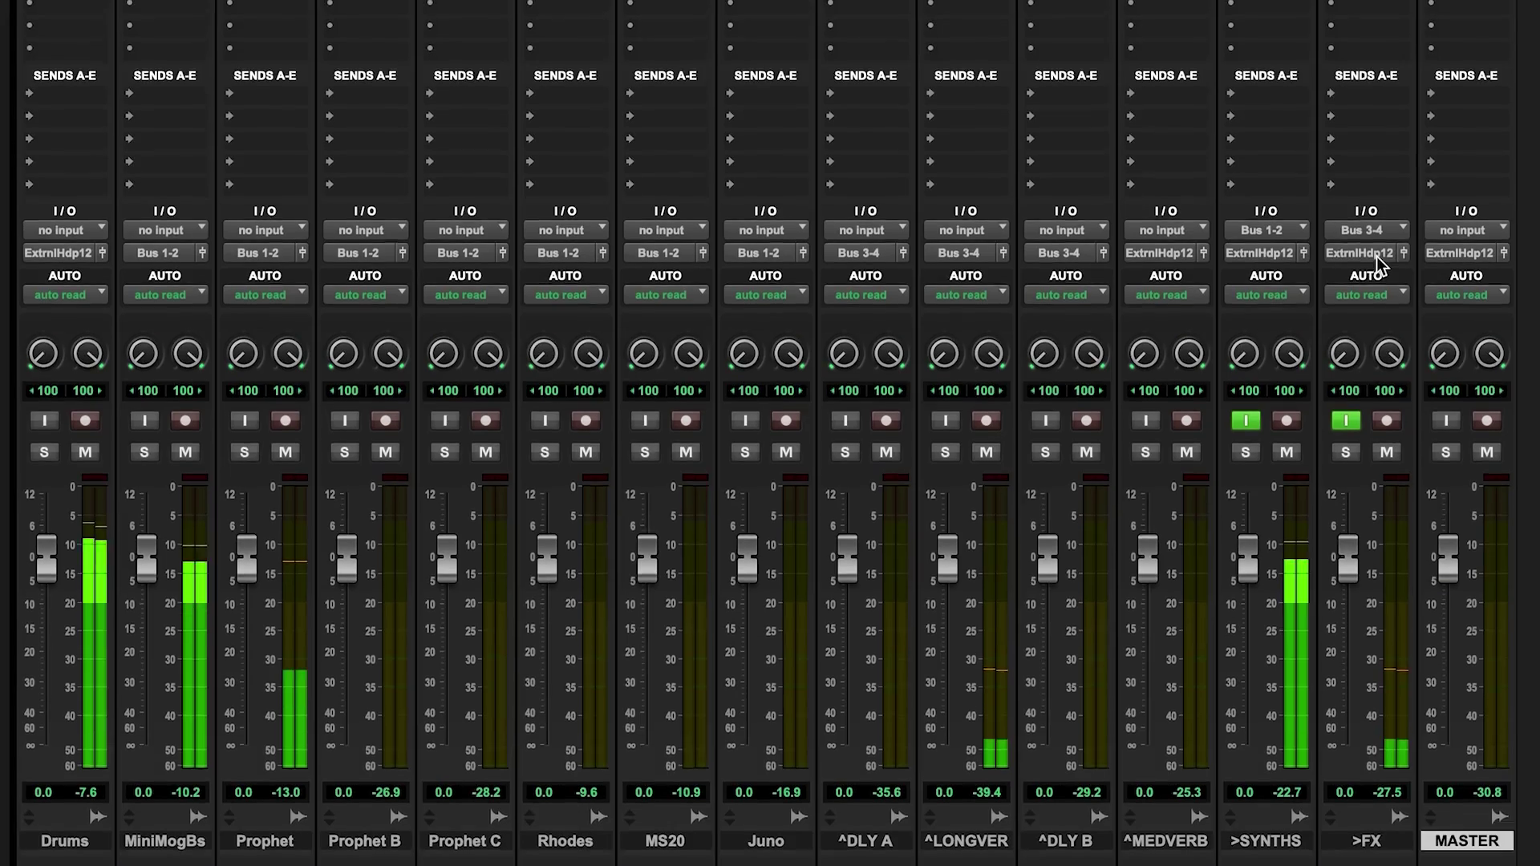
- Route the FX track's output and one other channel's output to Bus 5-6 (Stereo)
left_click(1363, 268)
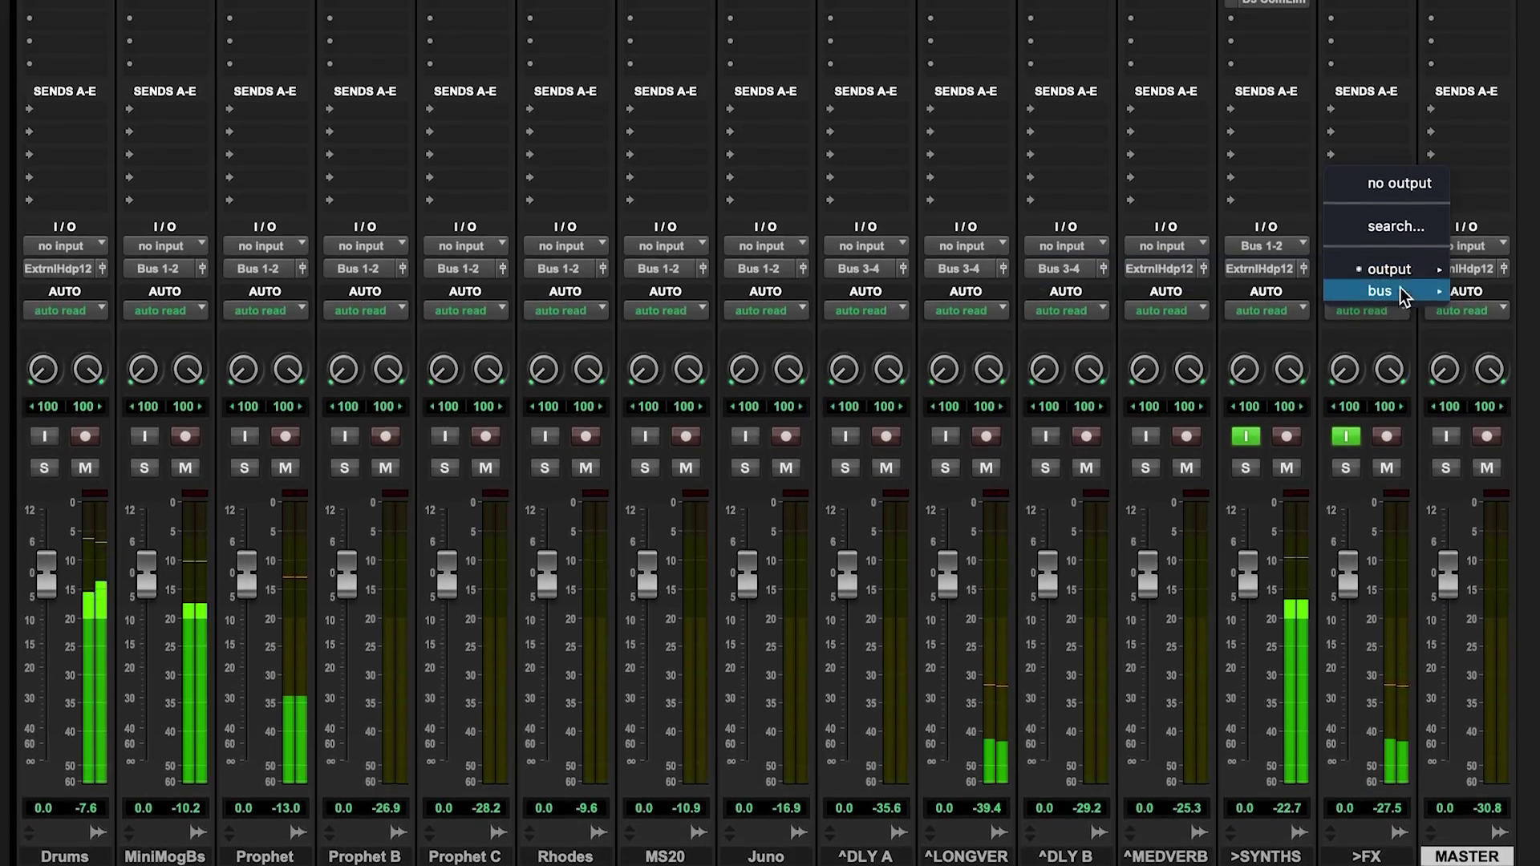
left_click(1500, 369)
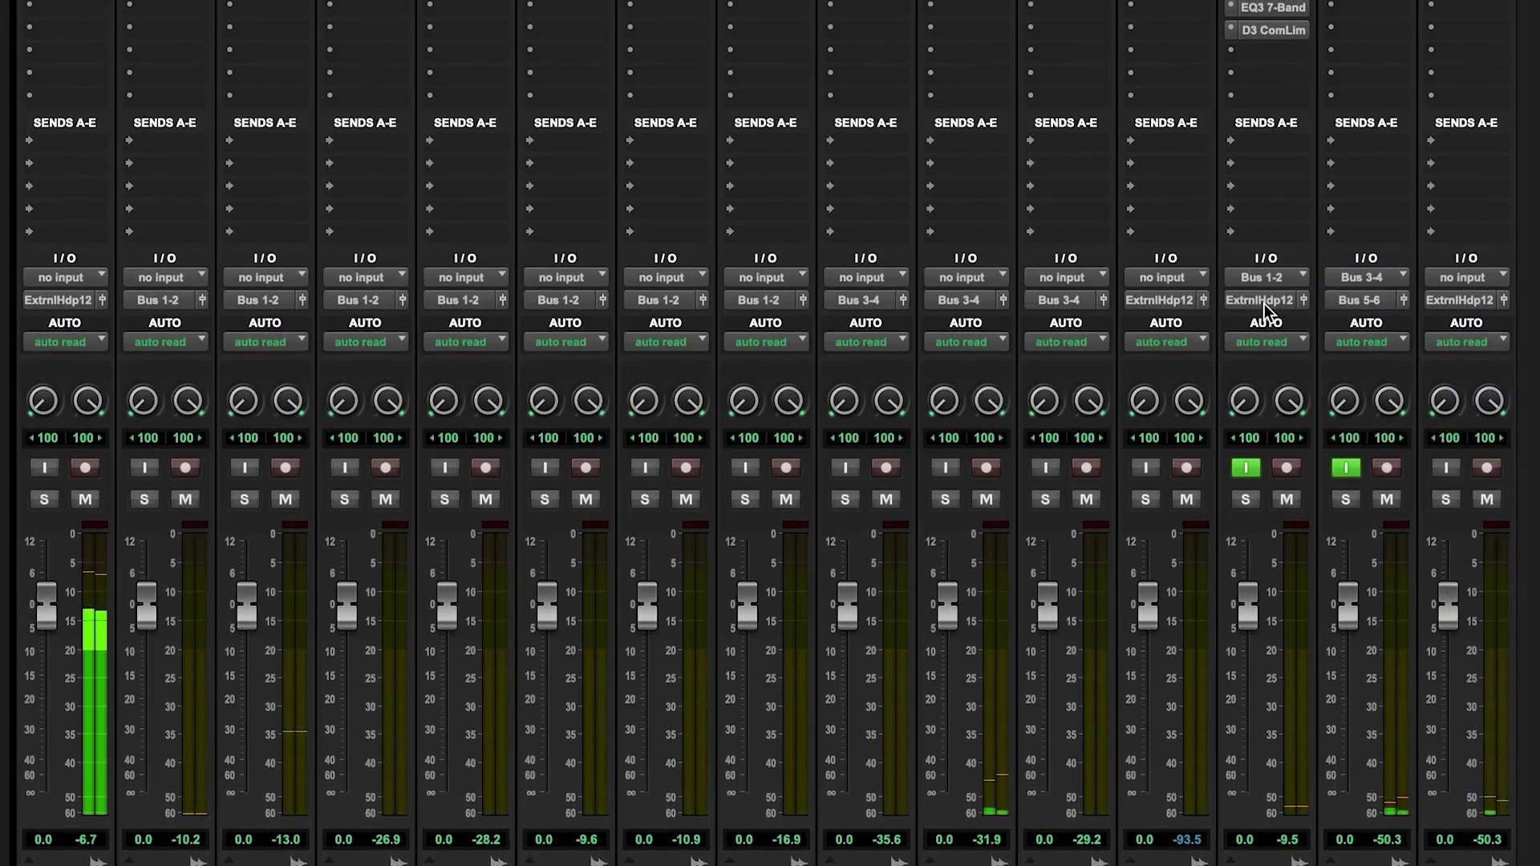
left_click(1262, 302)
mouse_move(1324, 331)
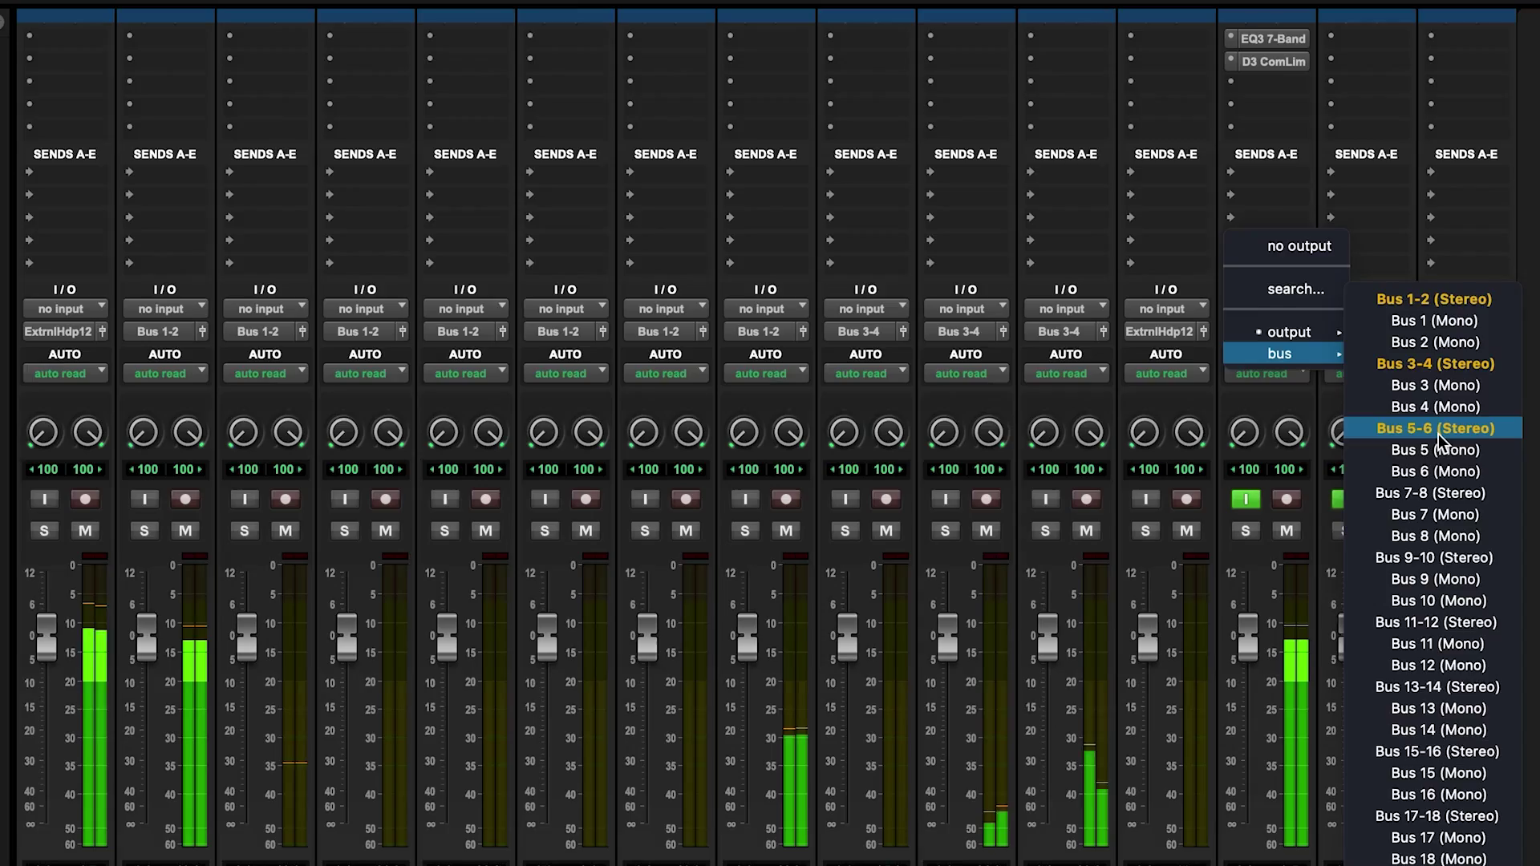
left_click(1439, 435)
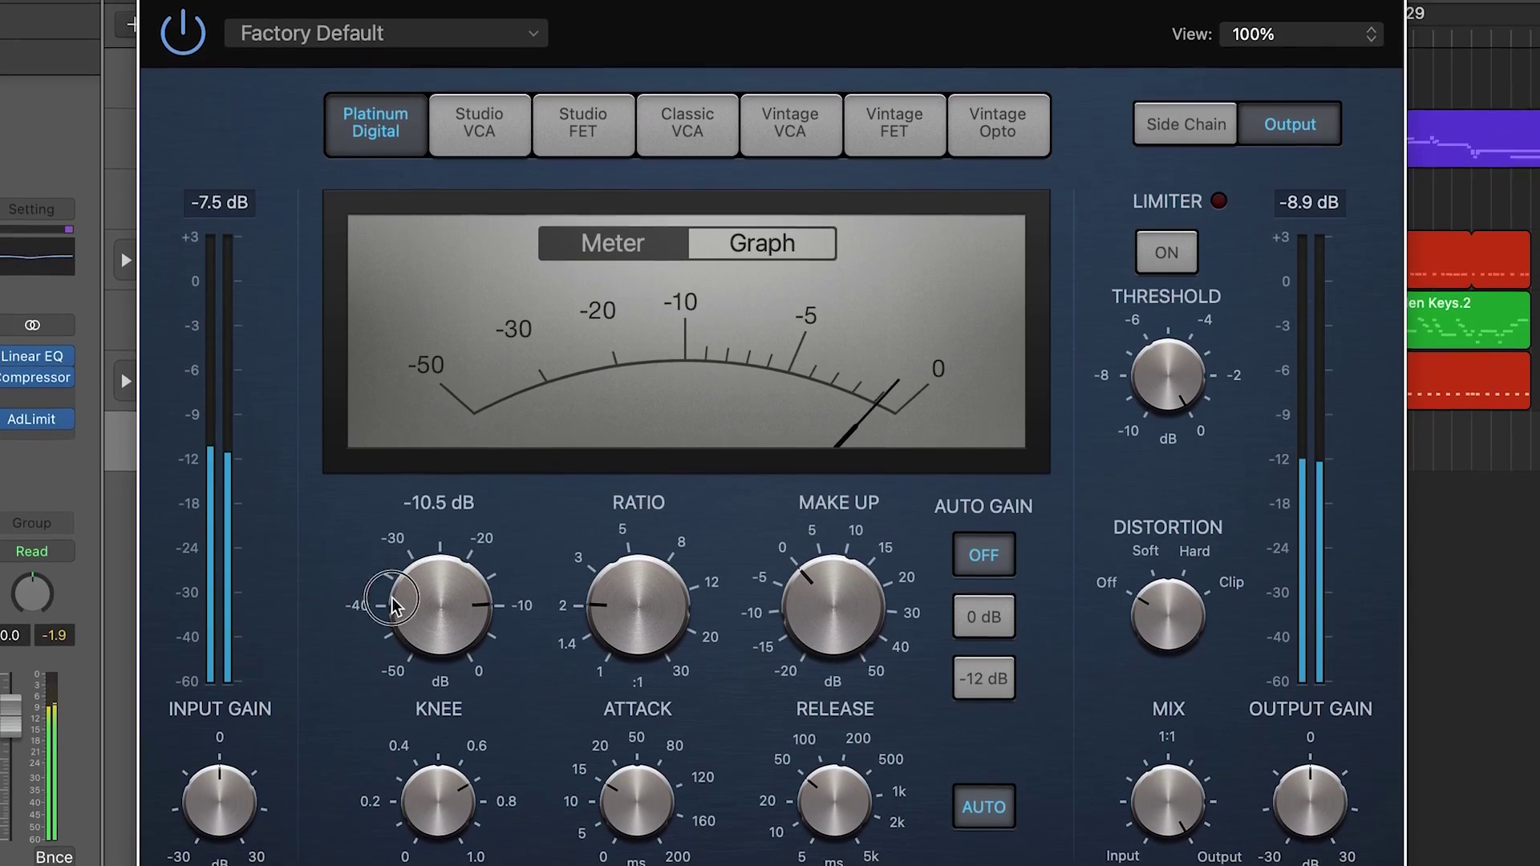
- Turn off Auto Gain, lower the threshold, and set the compressor to 1.4:1 with about 53 ms attack
left_click_drag(441, 620, 441, 646)
left_click_drag(682, 607, 681, 642)
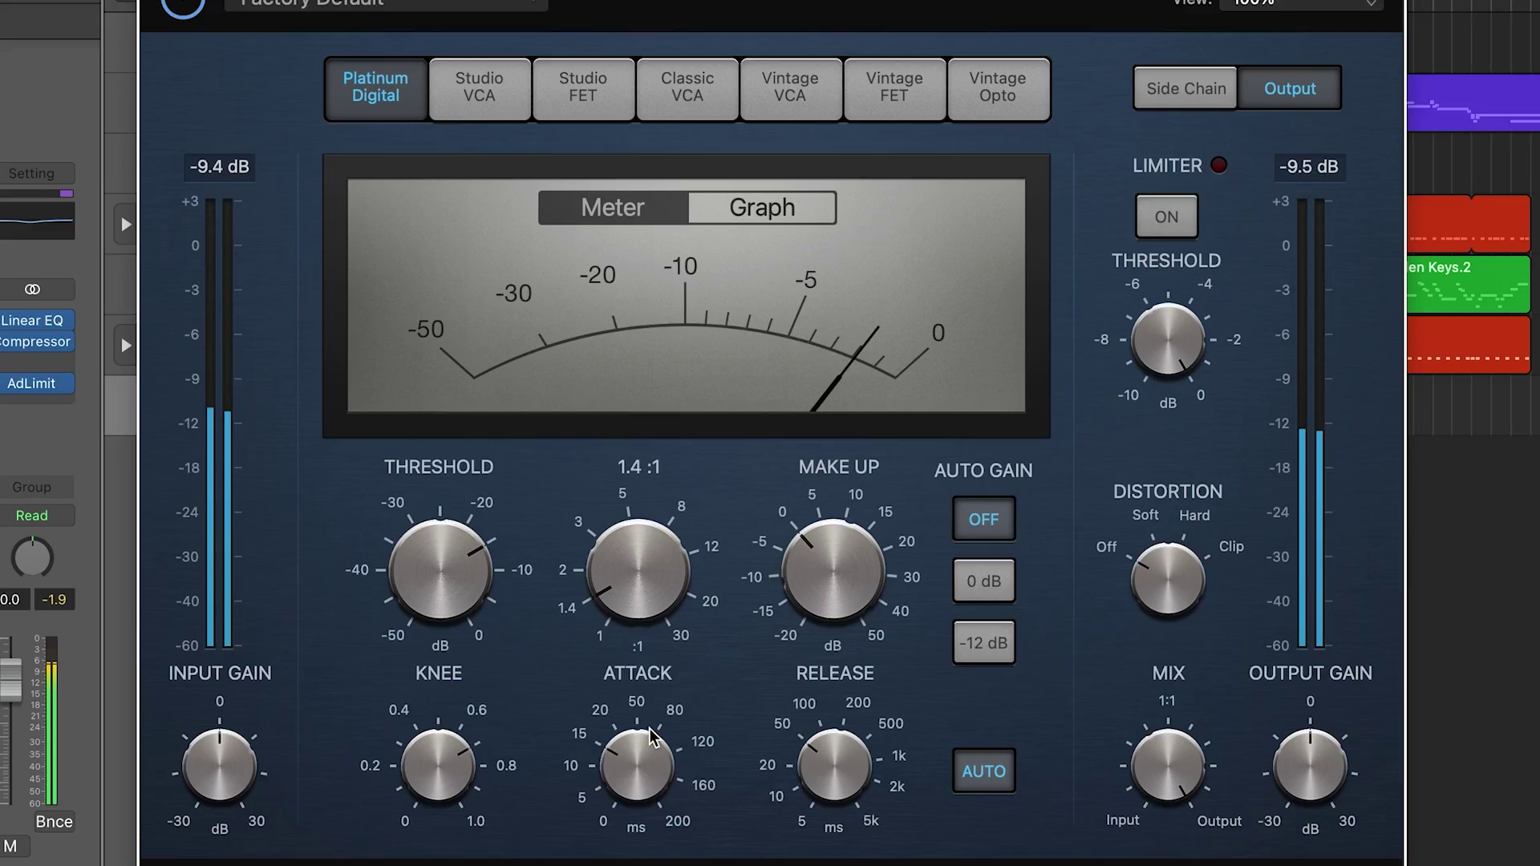
left_click_drag(637, 786, 601, 790)
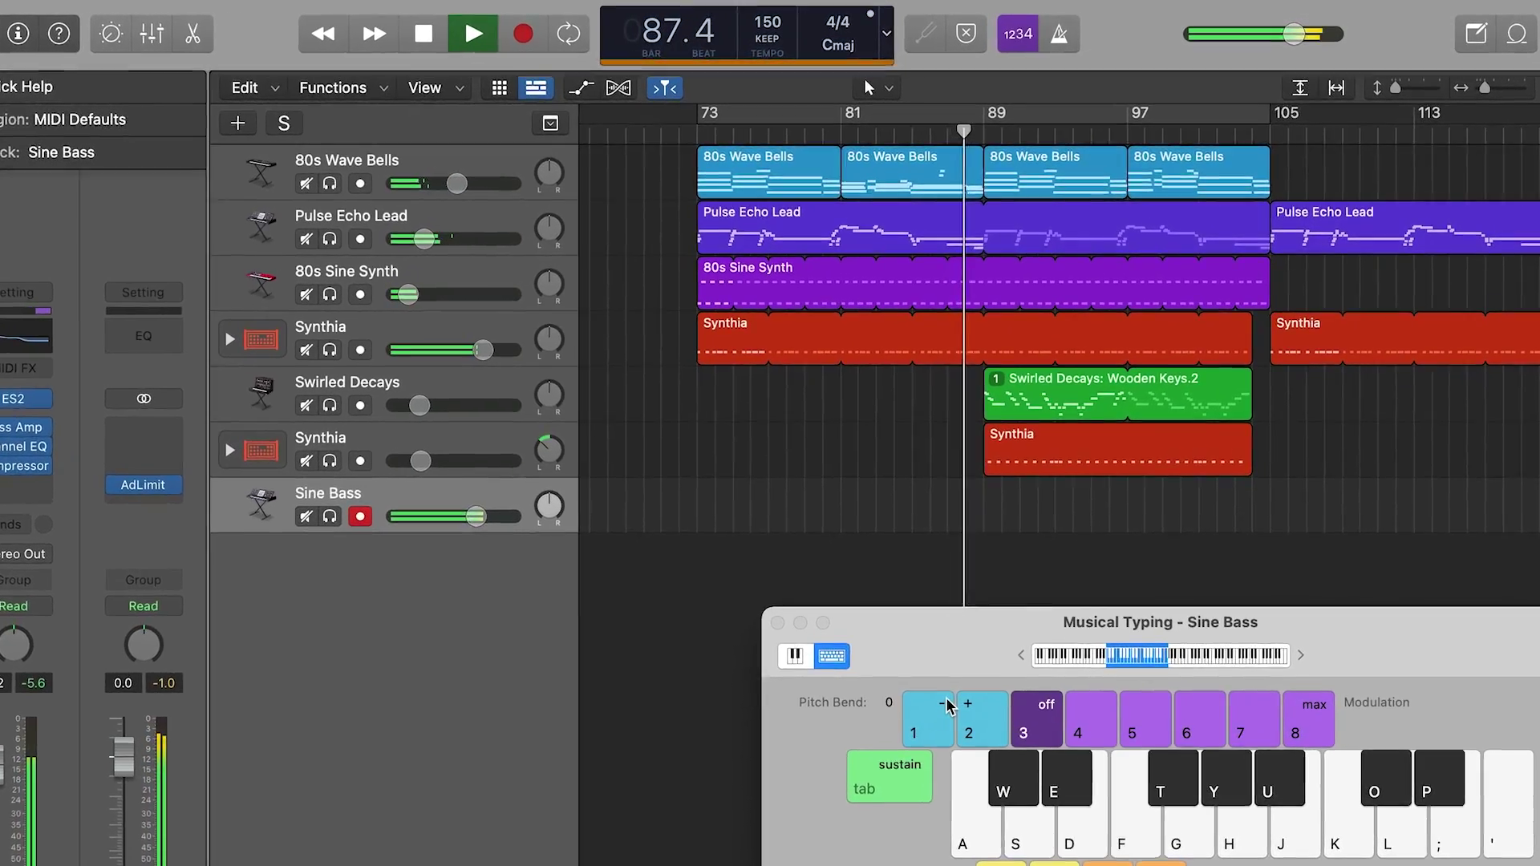
- Record a pass, then raise ChromaVerb Distance to 52% and shrink Size to 46%
key("r")
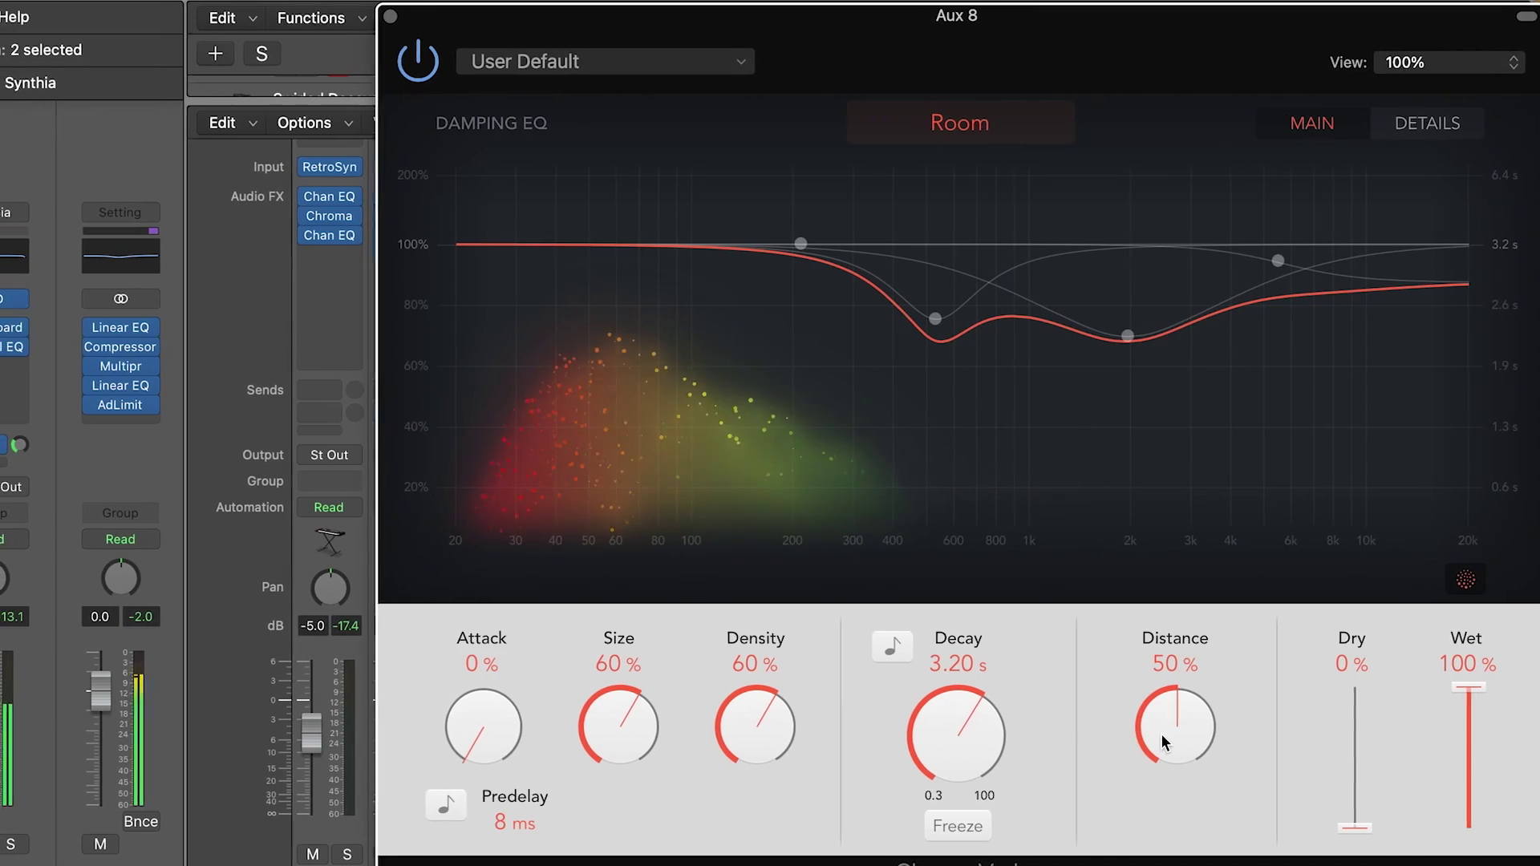
left_click_drag(1161, 733, 1176, 725)
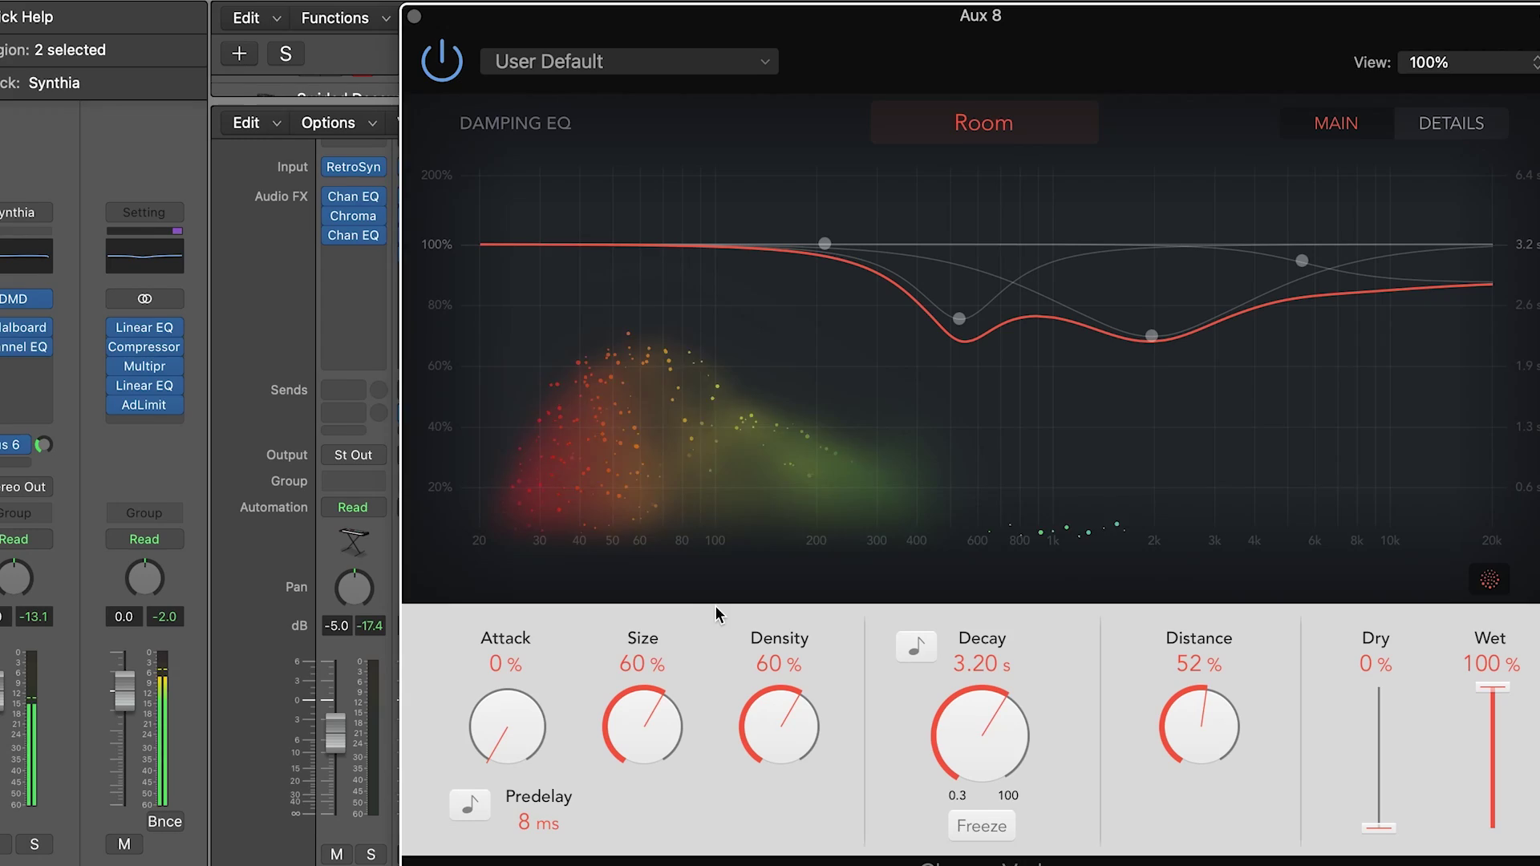
left_click_drag(640, 720, 653, 748)
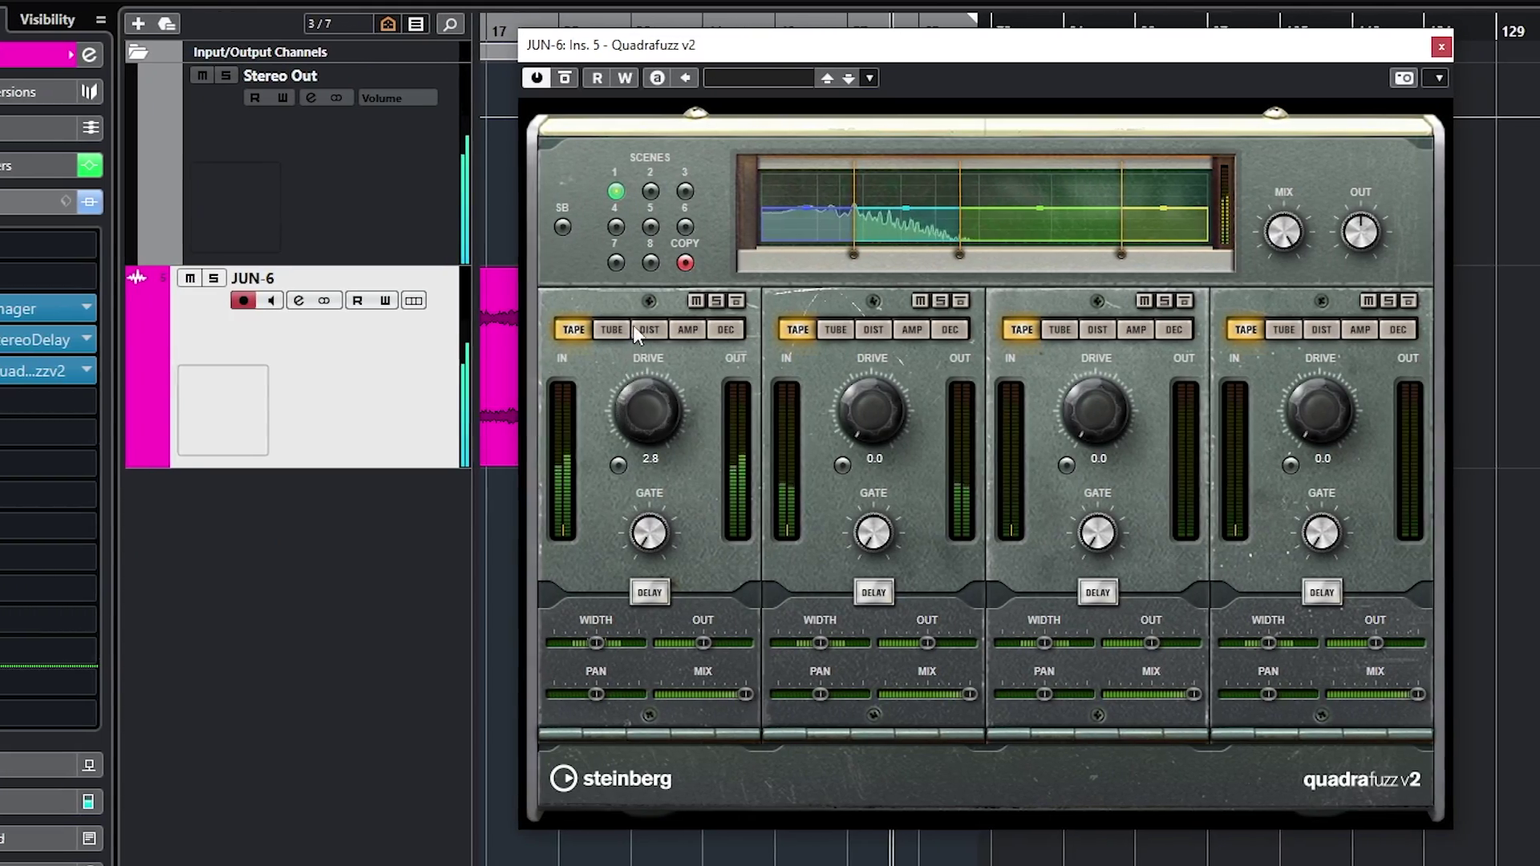
- Drive Quadrafuzz band 2 to 8.1, then set Tranceformer pitch to 2825 Hz, change its waveform and set speed to 2.9 Hz
left_click_drag(826, 392, 843, 247)
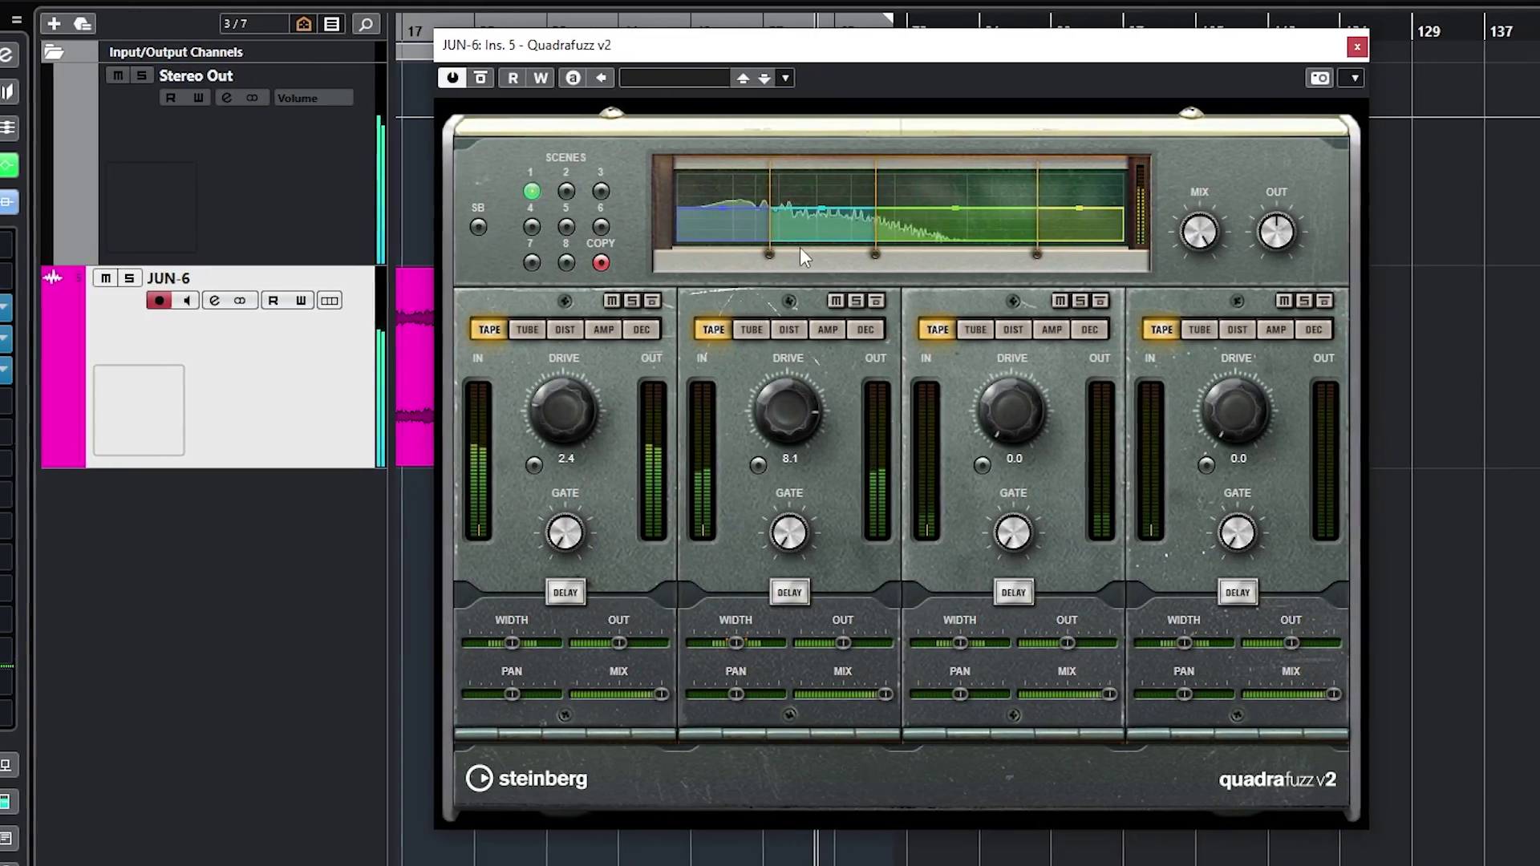
left_click_drag(1017, 402, 1073, 411)
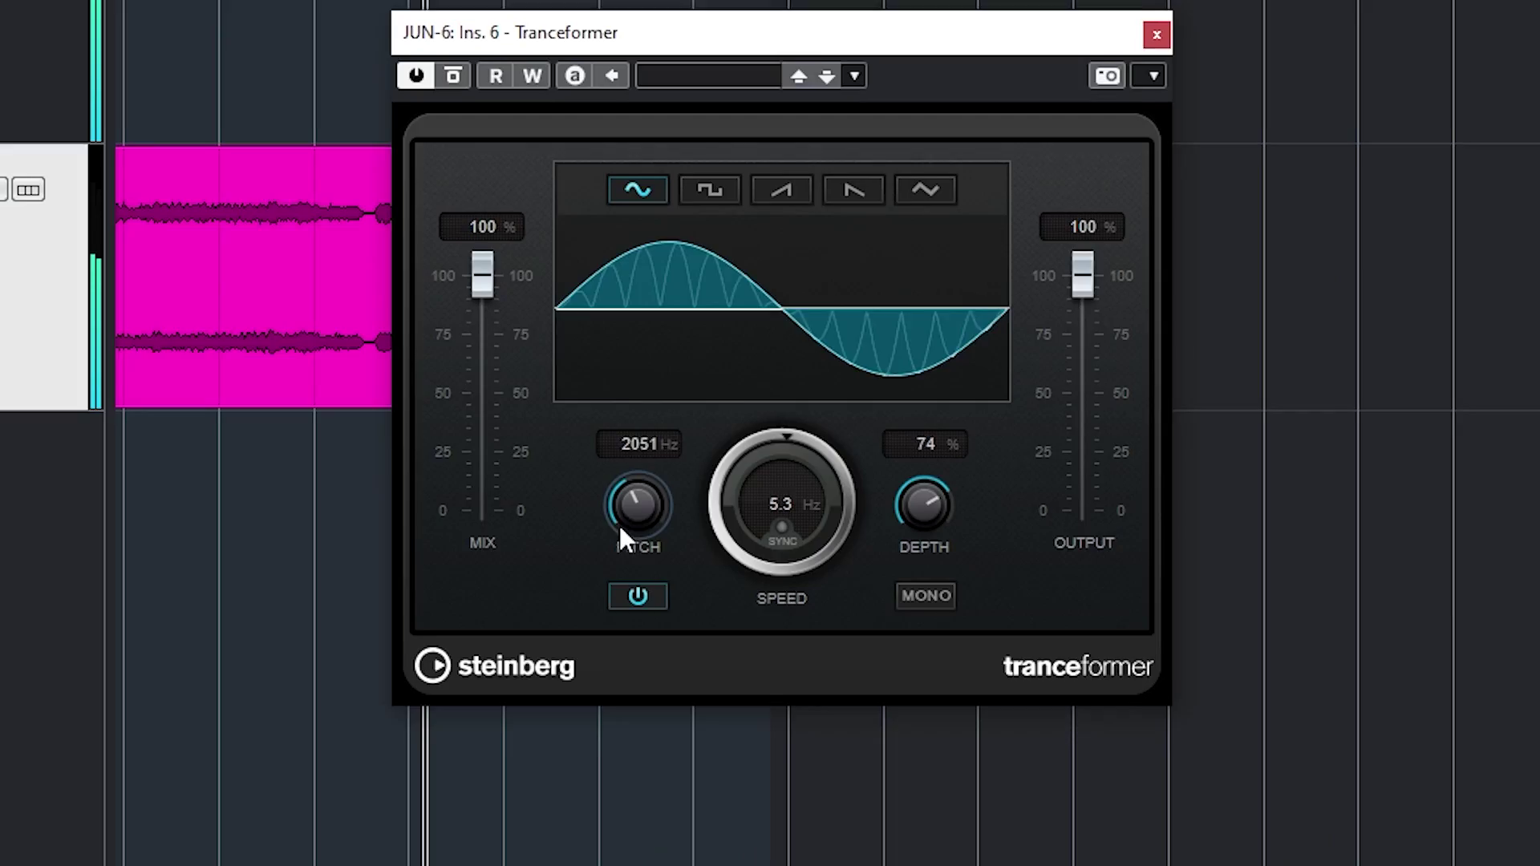
left_click_drag(619, 527, 608, 474)
left_click(914, 223)
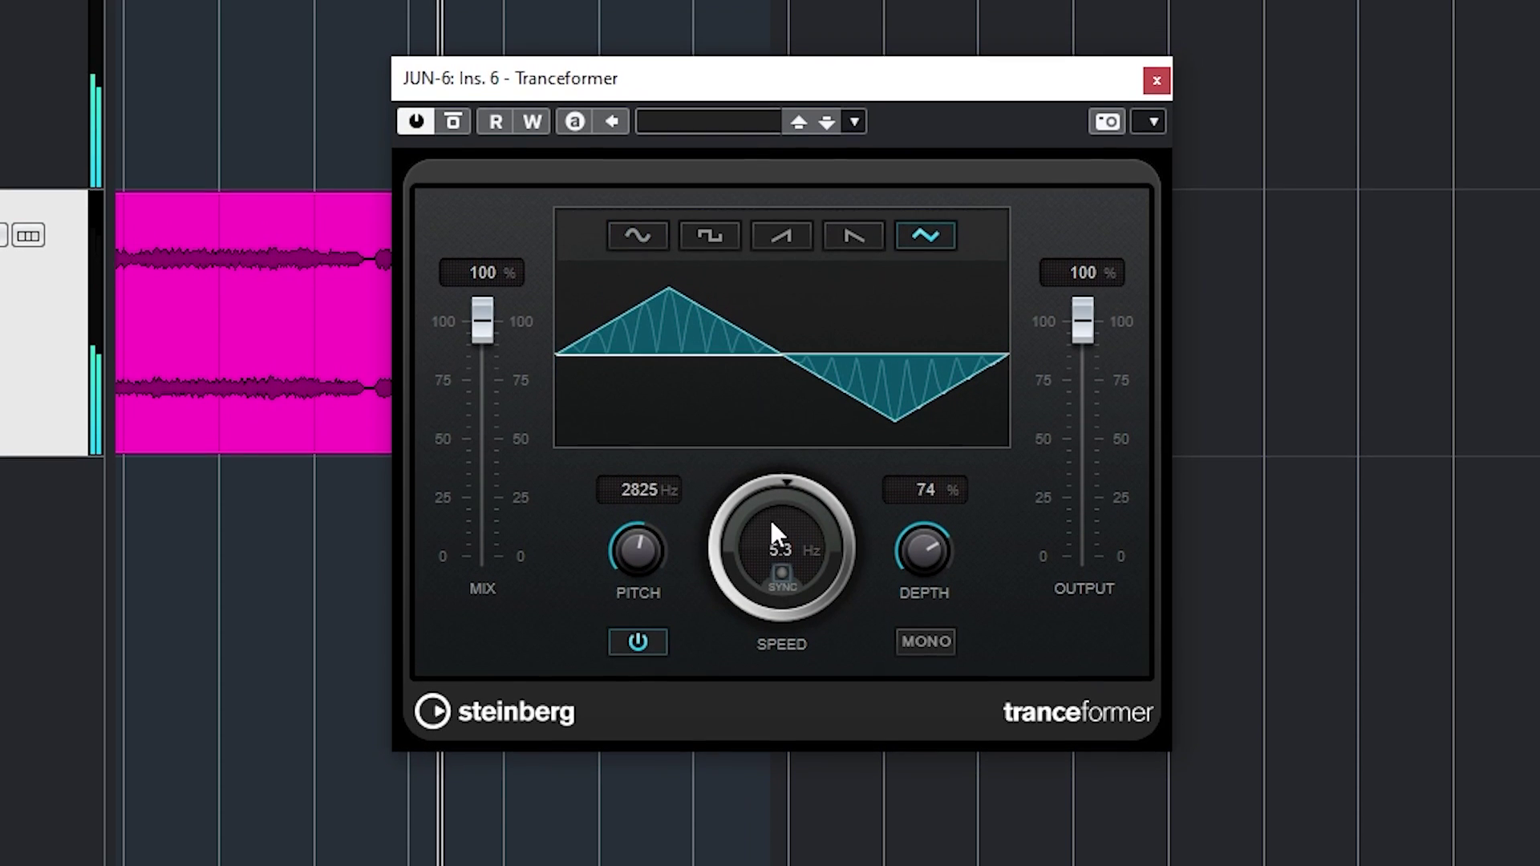
left_click_drag(770, 519, 821, 715)
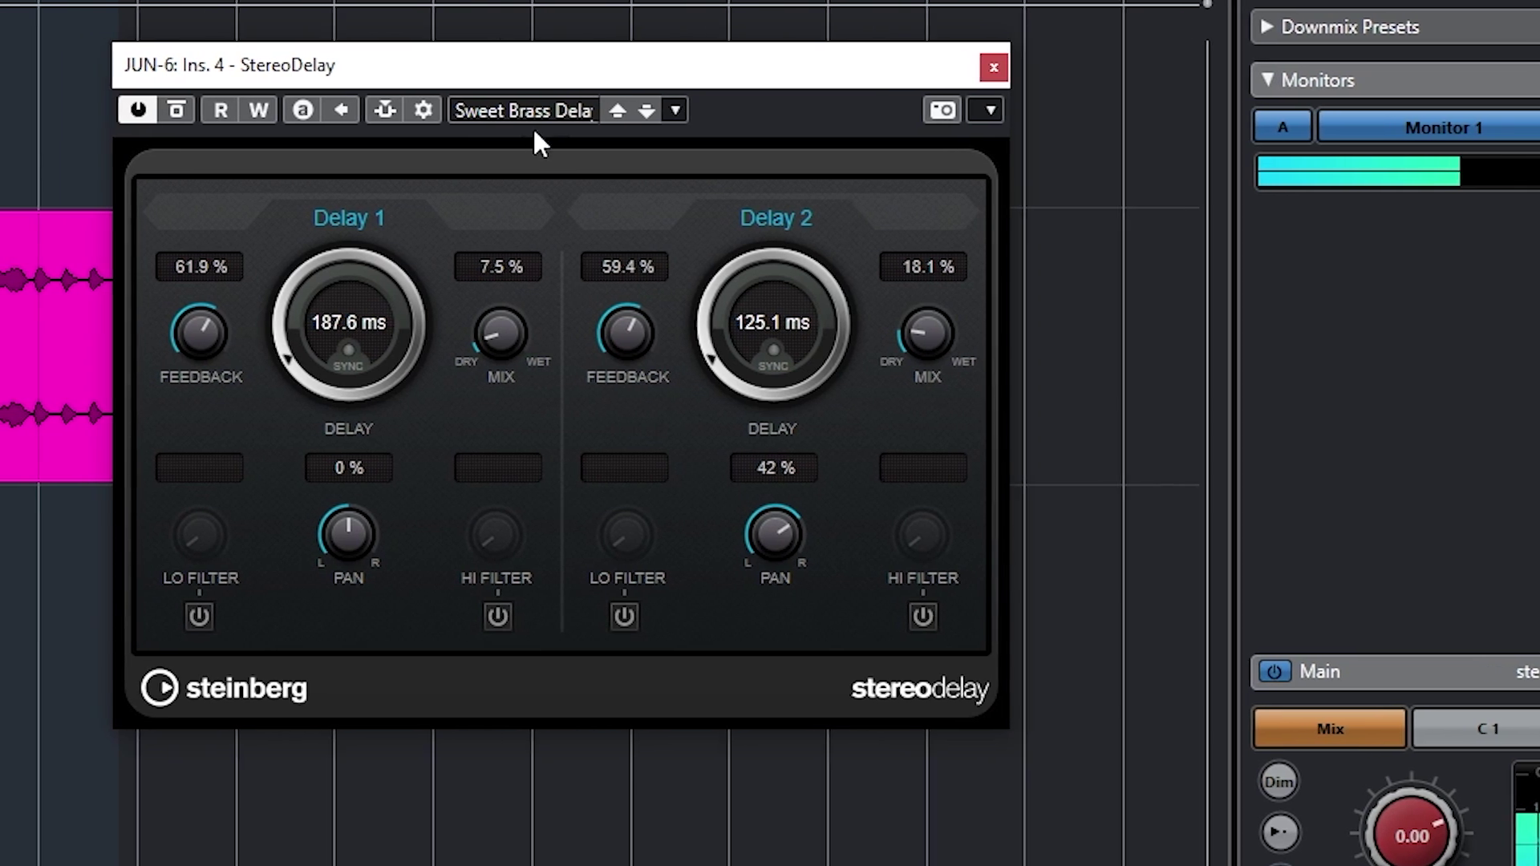
- Centre Delay 2's pan, raise its mix to 37.6%, and set the Tube Compressor input to 14.4 dB
left_click_drag(842, 537, 822, 607)
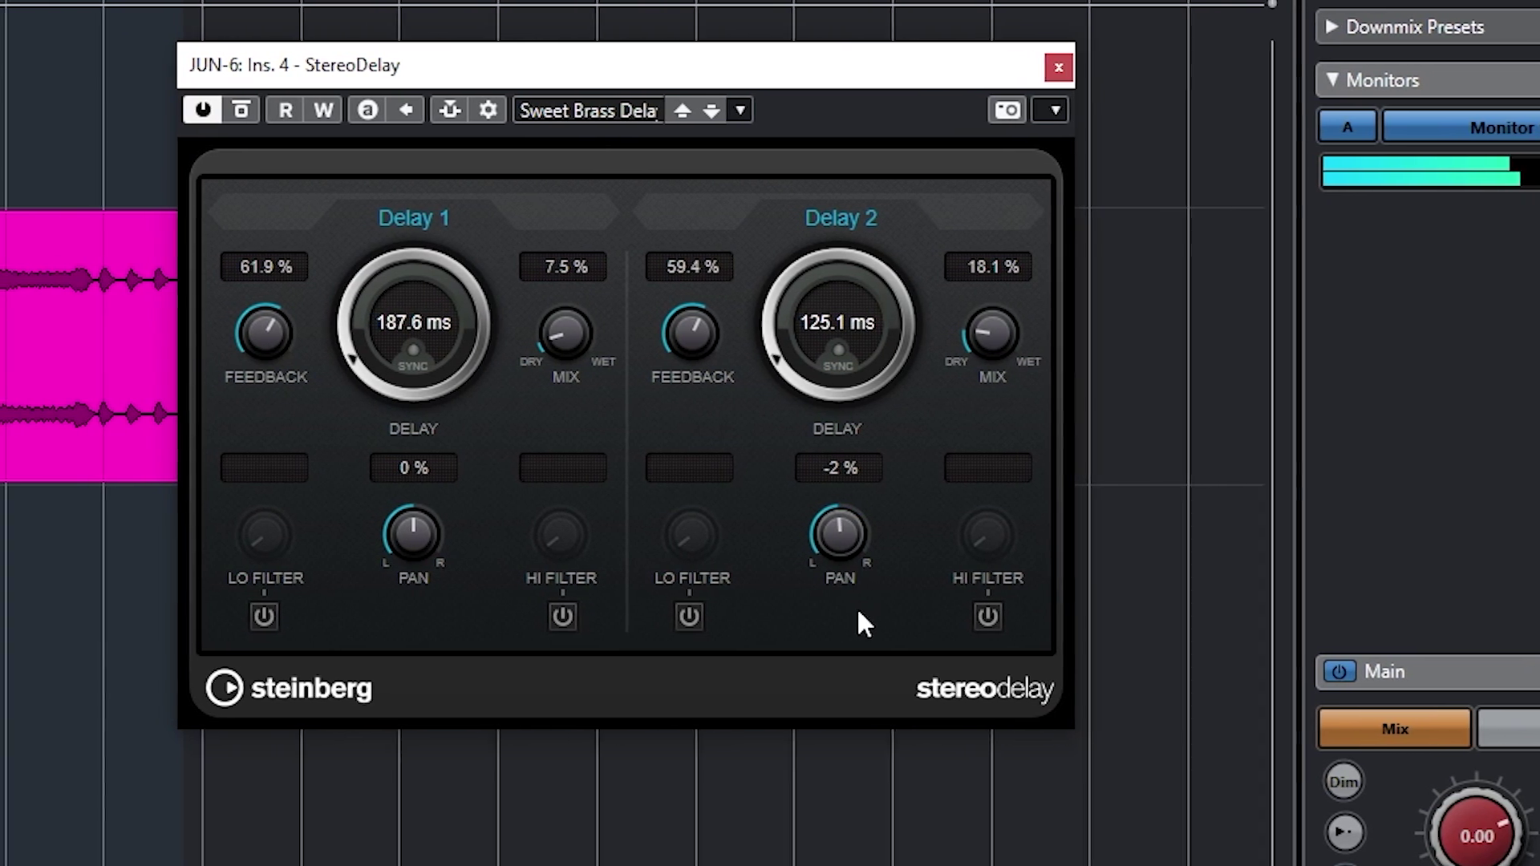
left_click_drag(915, 360, 963, 261)
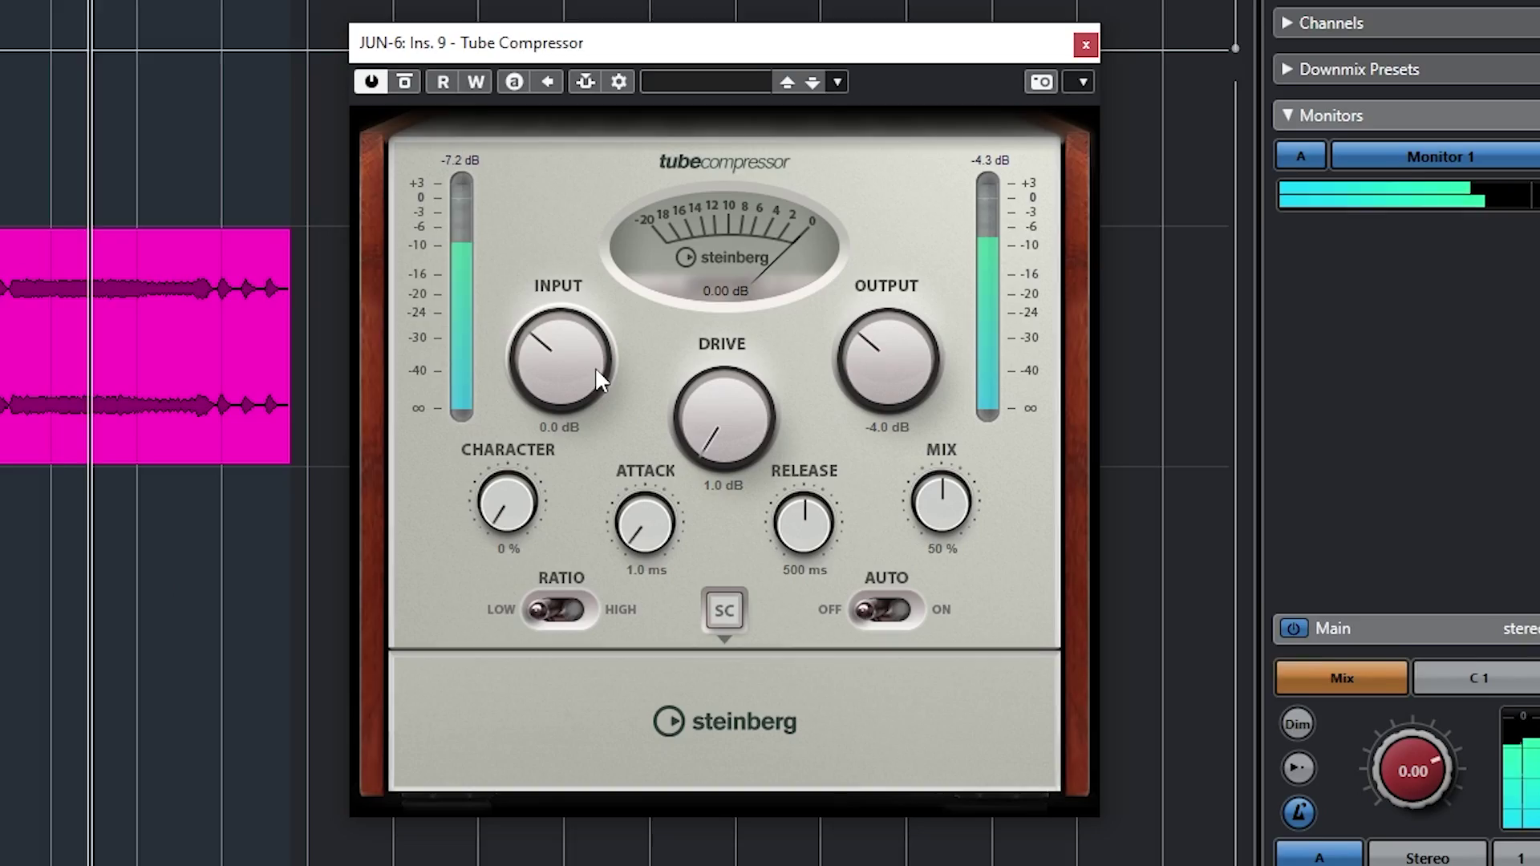
left_click_drag(586, 325, 584, 304)
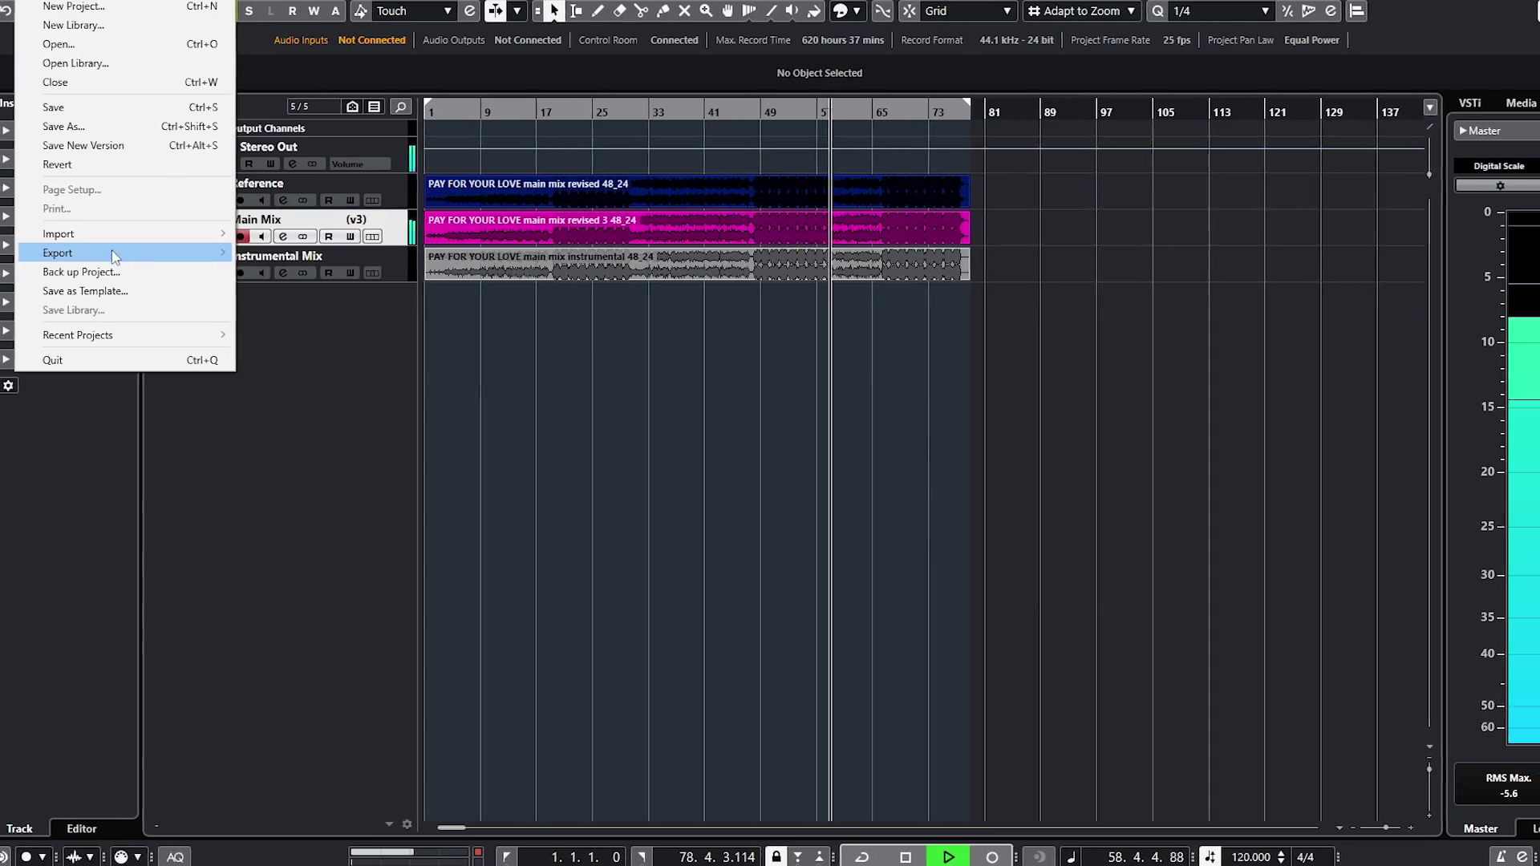
- Start an Audio Mixdown export, naming it 'Full Maste'
mouse_move(61, 251)
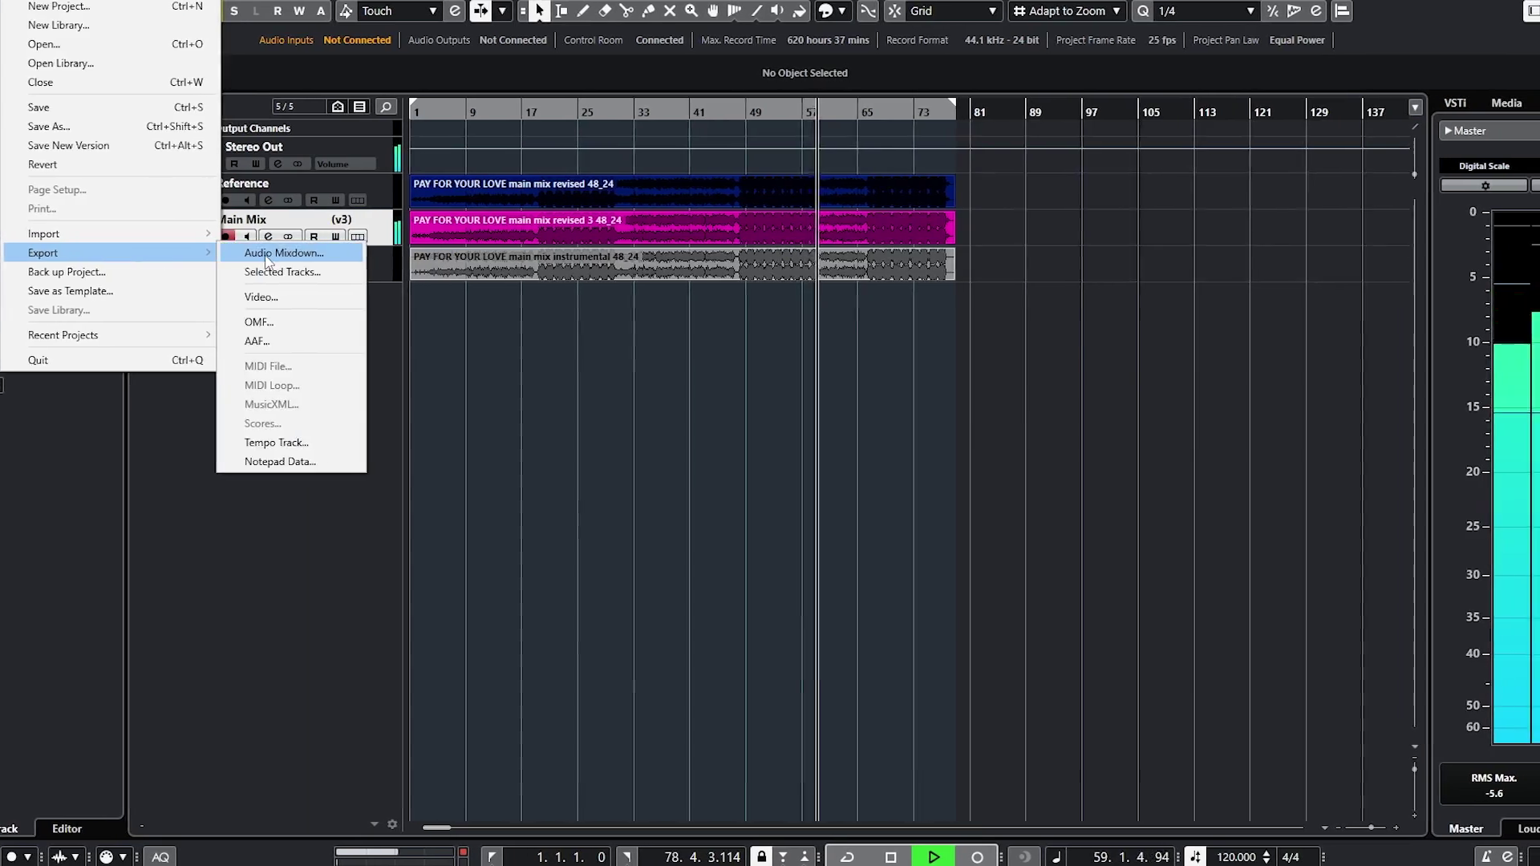
left_click(293, 248)
type("Full Maste")
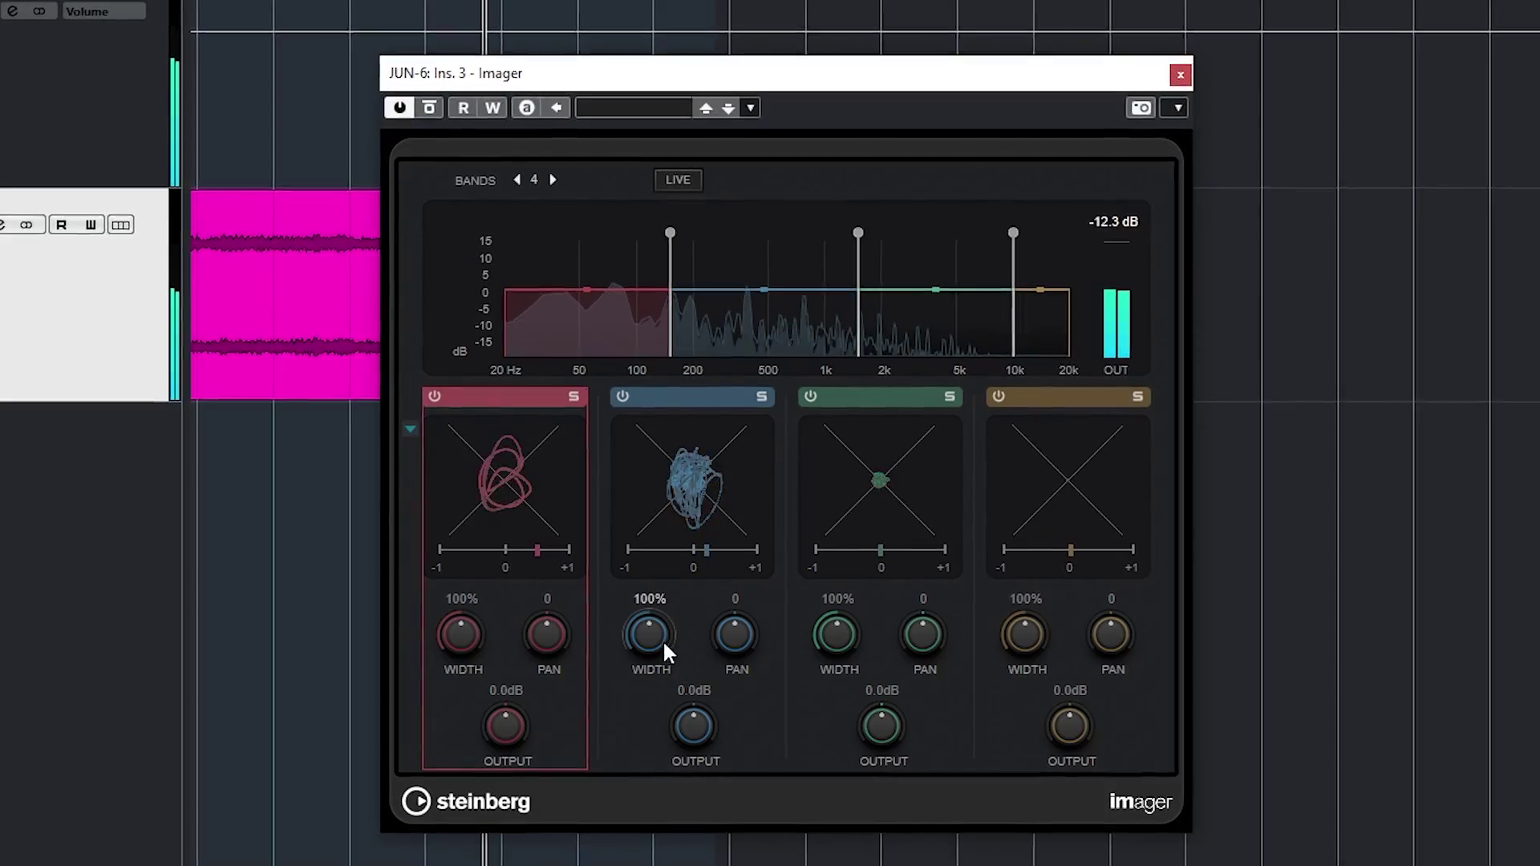
- Set Imager widths to 126%, 131% and 153% for bands 2–4, then retune F#3 to F3 and split it
left_click_drag(662, 639, 646, 591)
left_click_drag(837, 624, 839, 608)
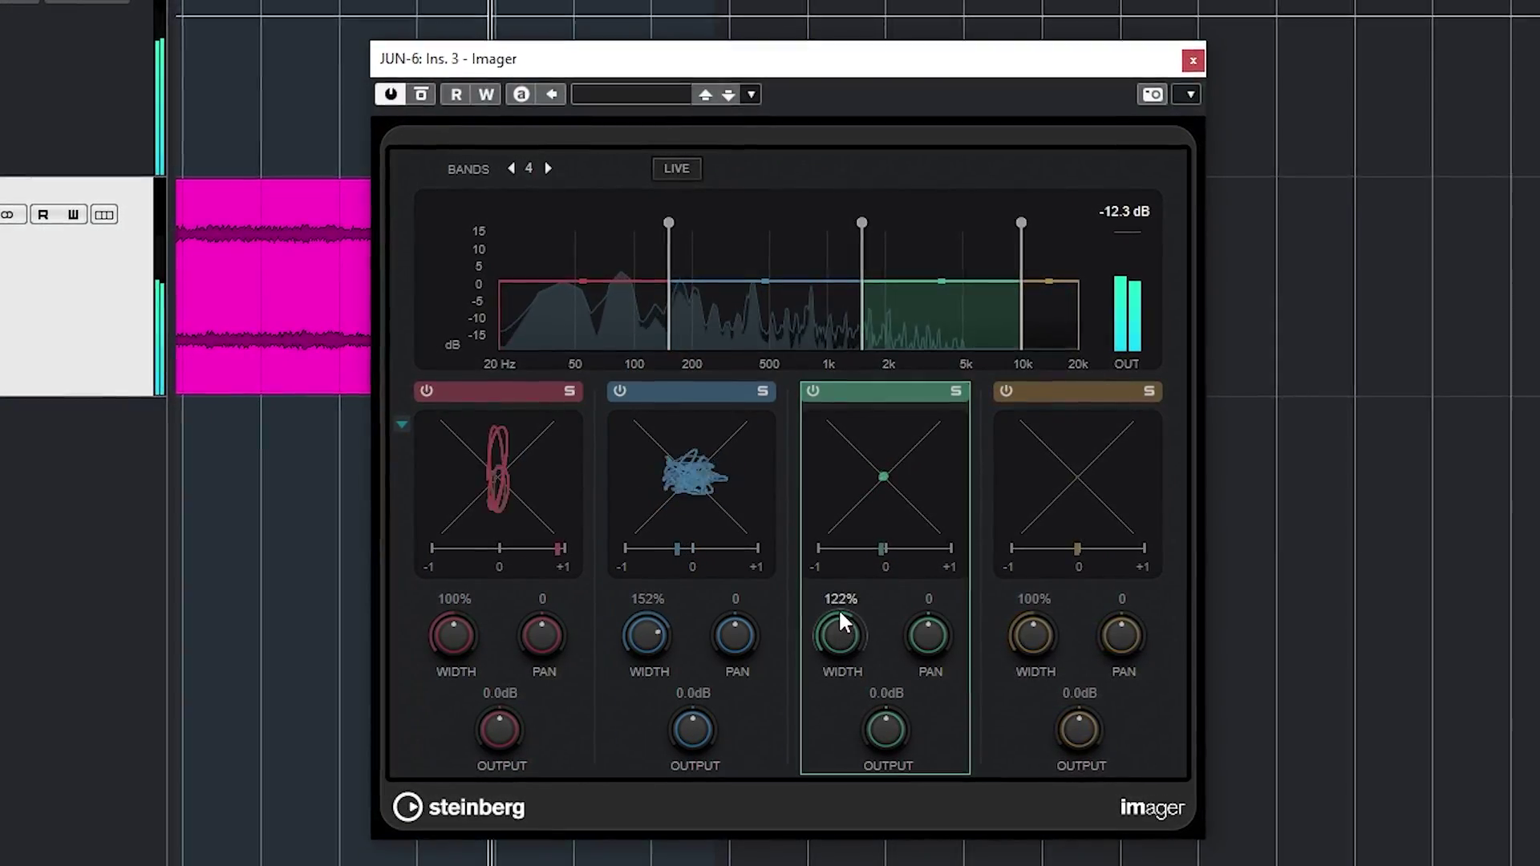
left_click_drag(637, 626, 639, 678)
left_click_drag(840, 637, 844, 633)
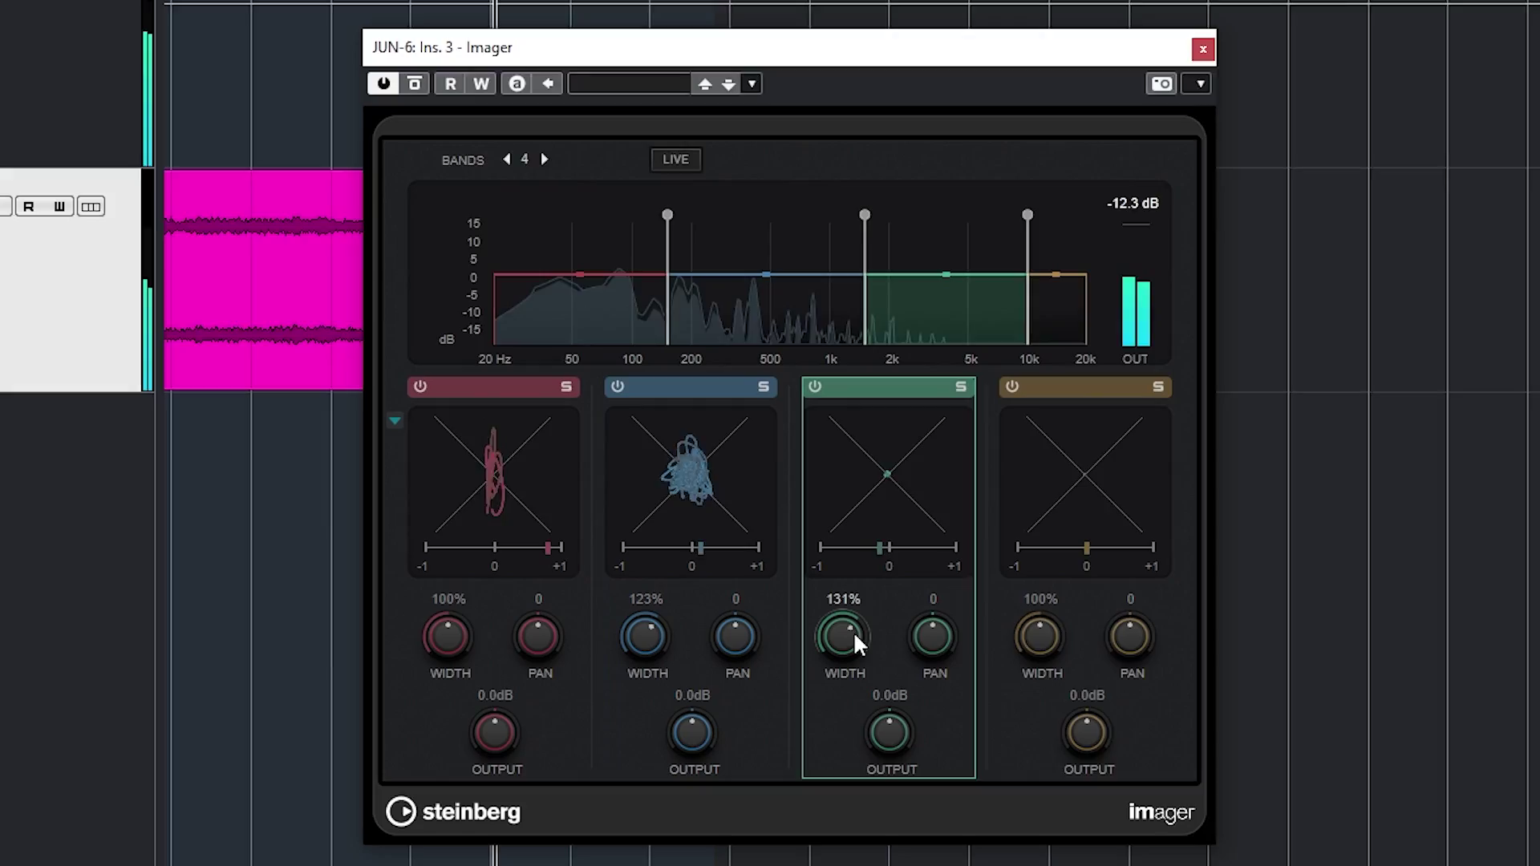
left_click_drag(1036, 637, 1022, 594)
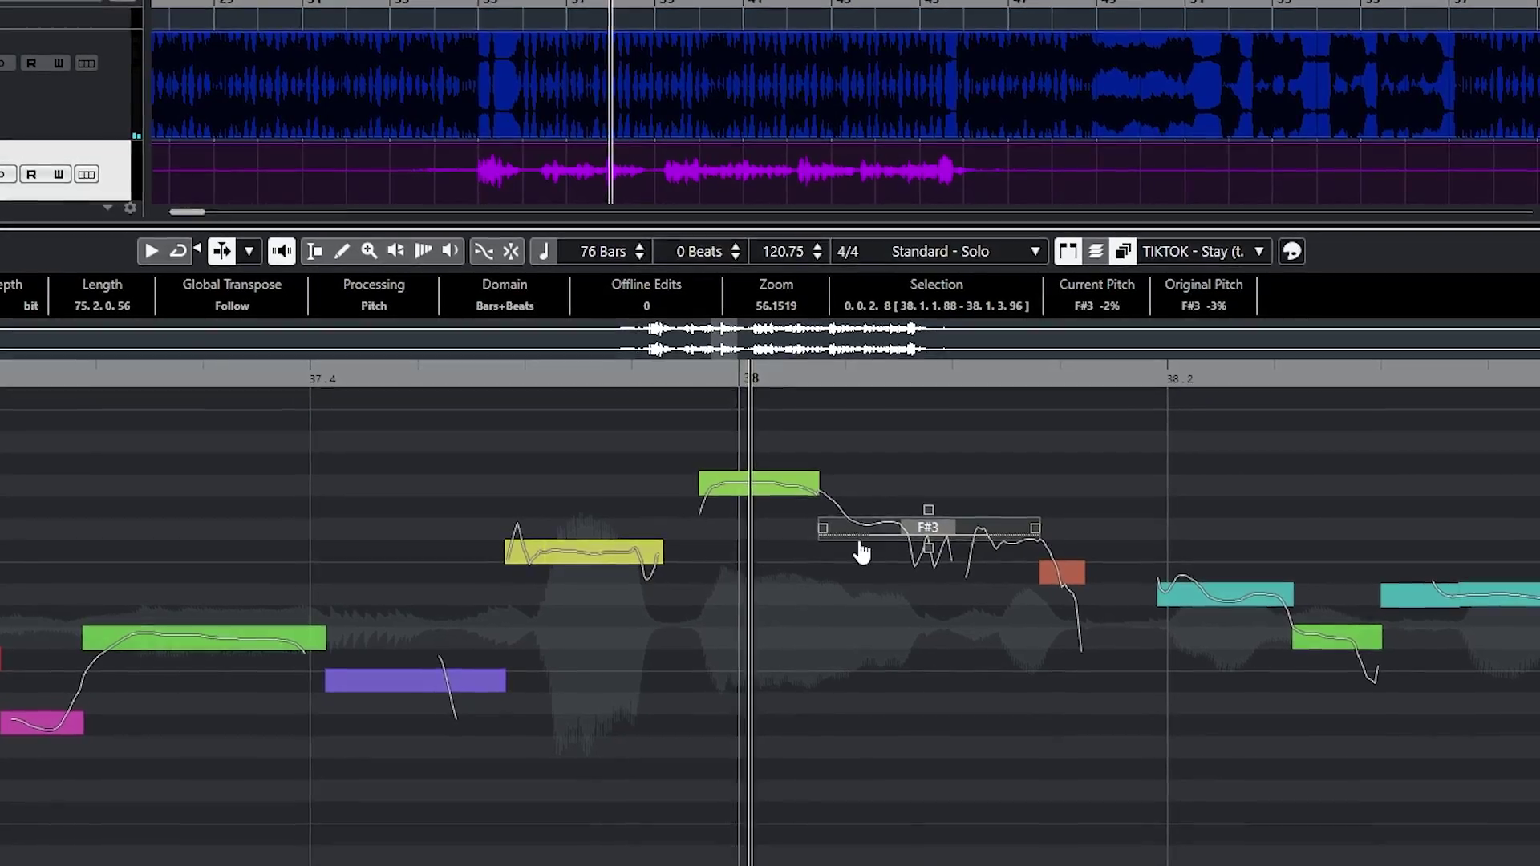
left_click_drag(862, 554, 862, 571)
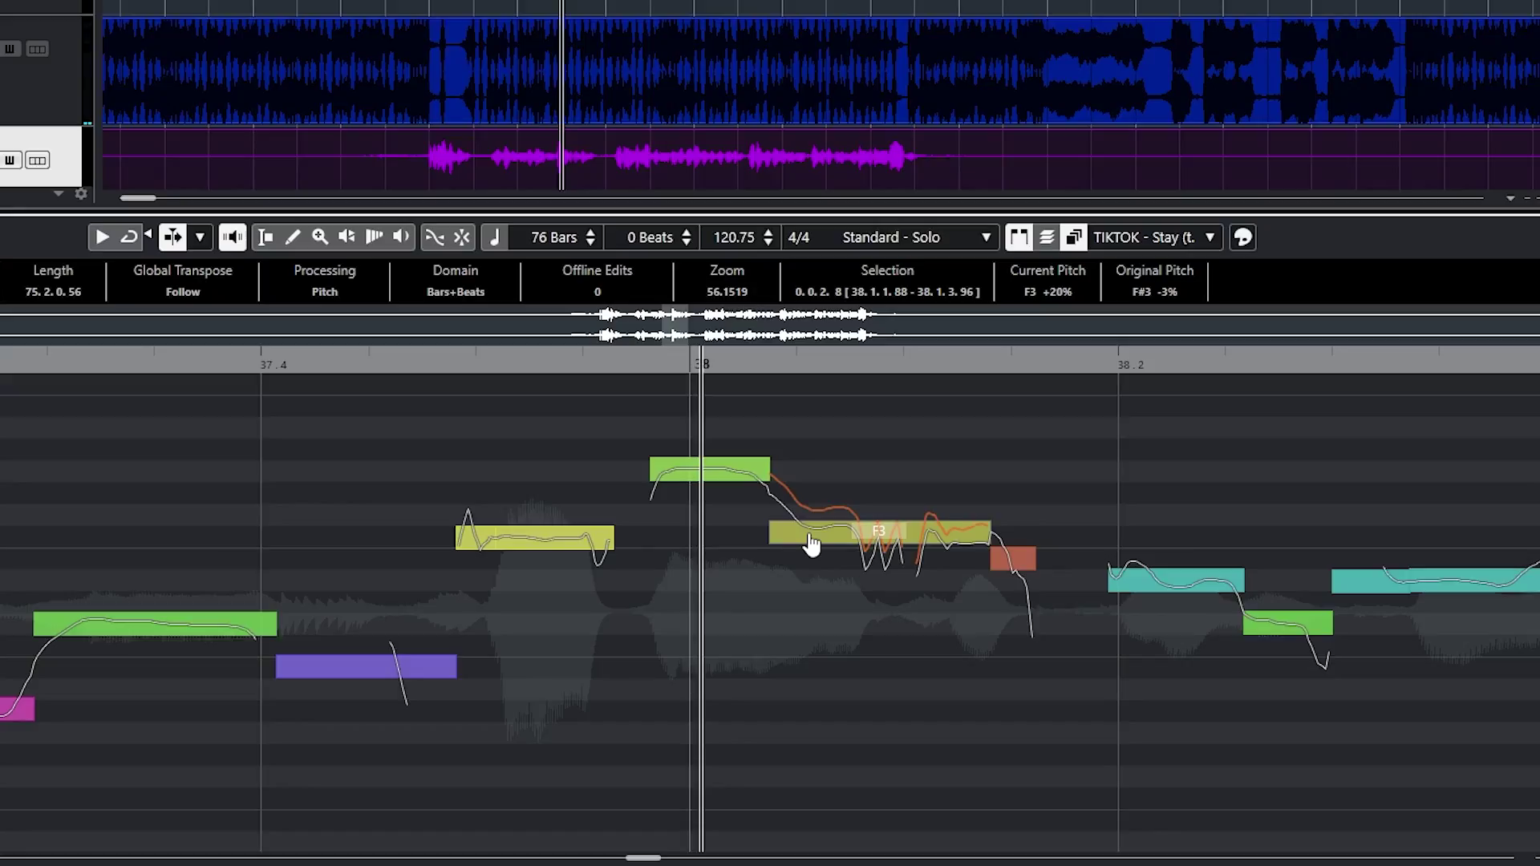
left_click(879, 530, "alt")
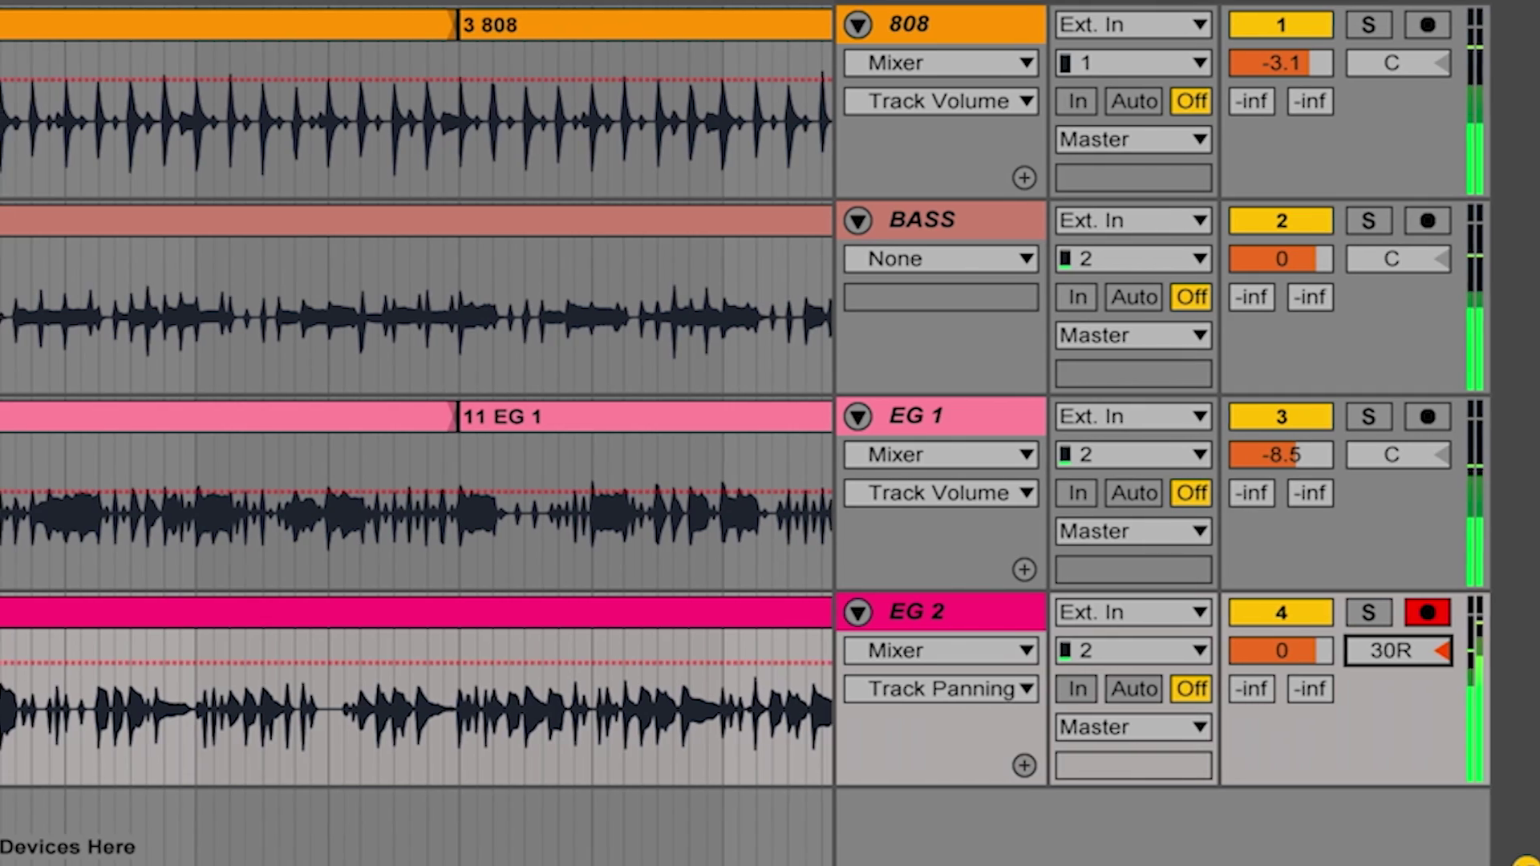
- Pan EG 2 further right, set its volume to -2.0 dB, and raise track 4 to -27 dB
left_click_drag(1393, 653, 1432, 666)
left_click_drag(1308, 664, 1308, 683)
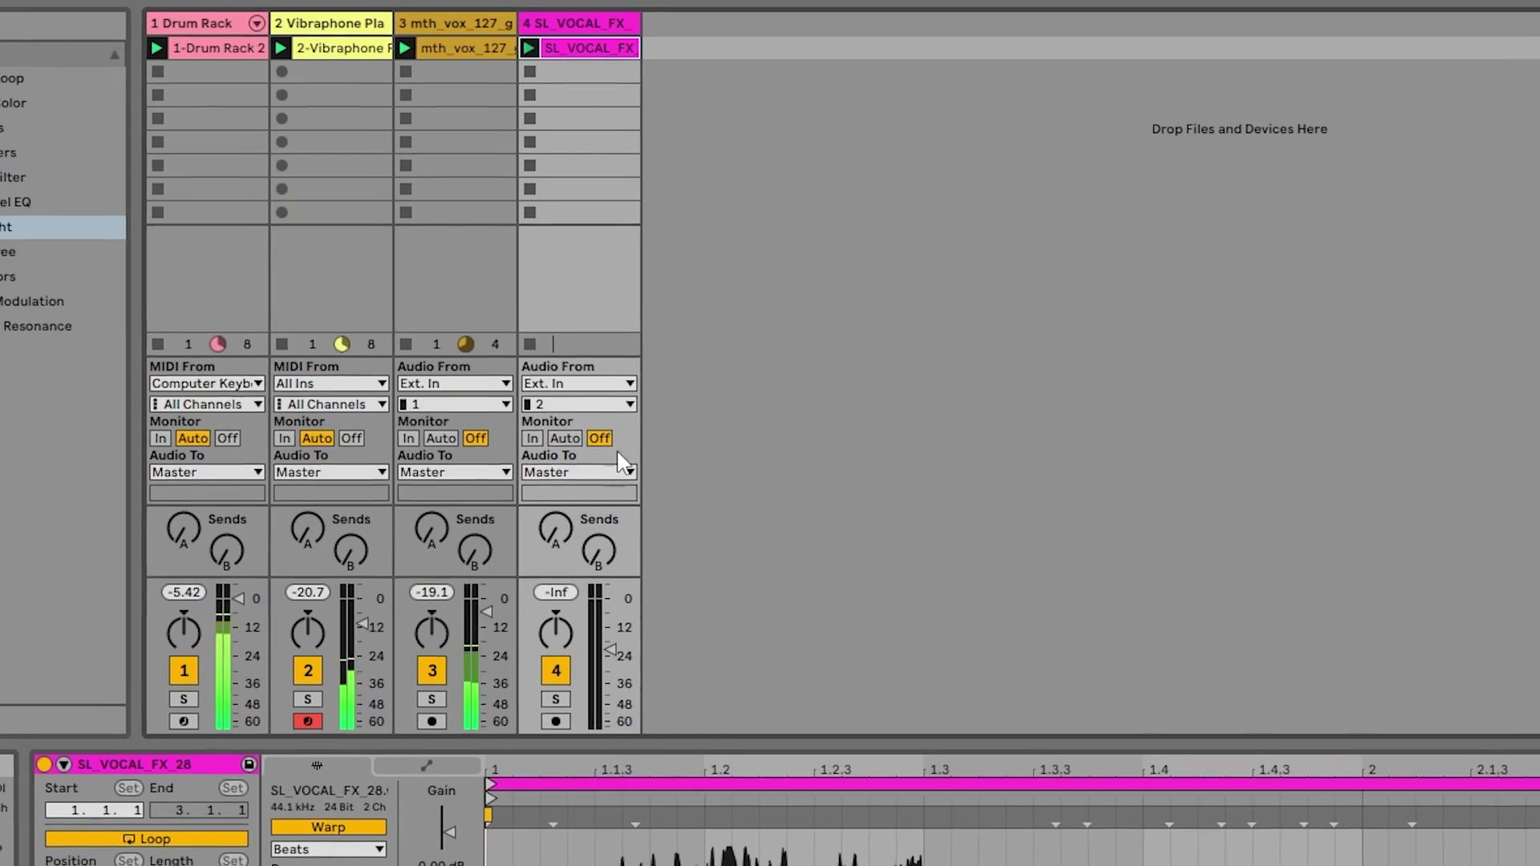
left_click_drag(611, 649, 620, 659)
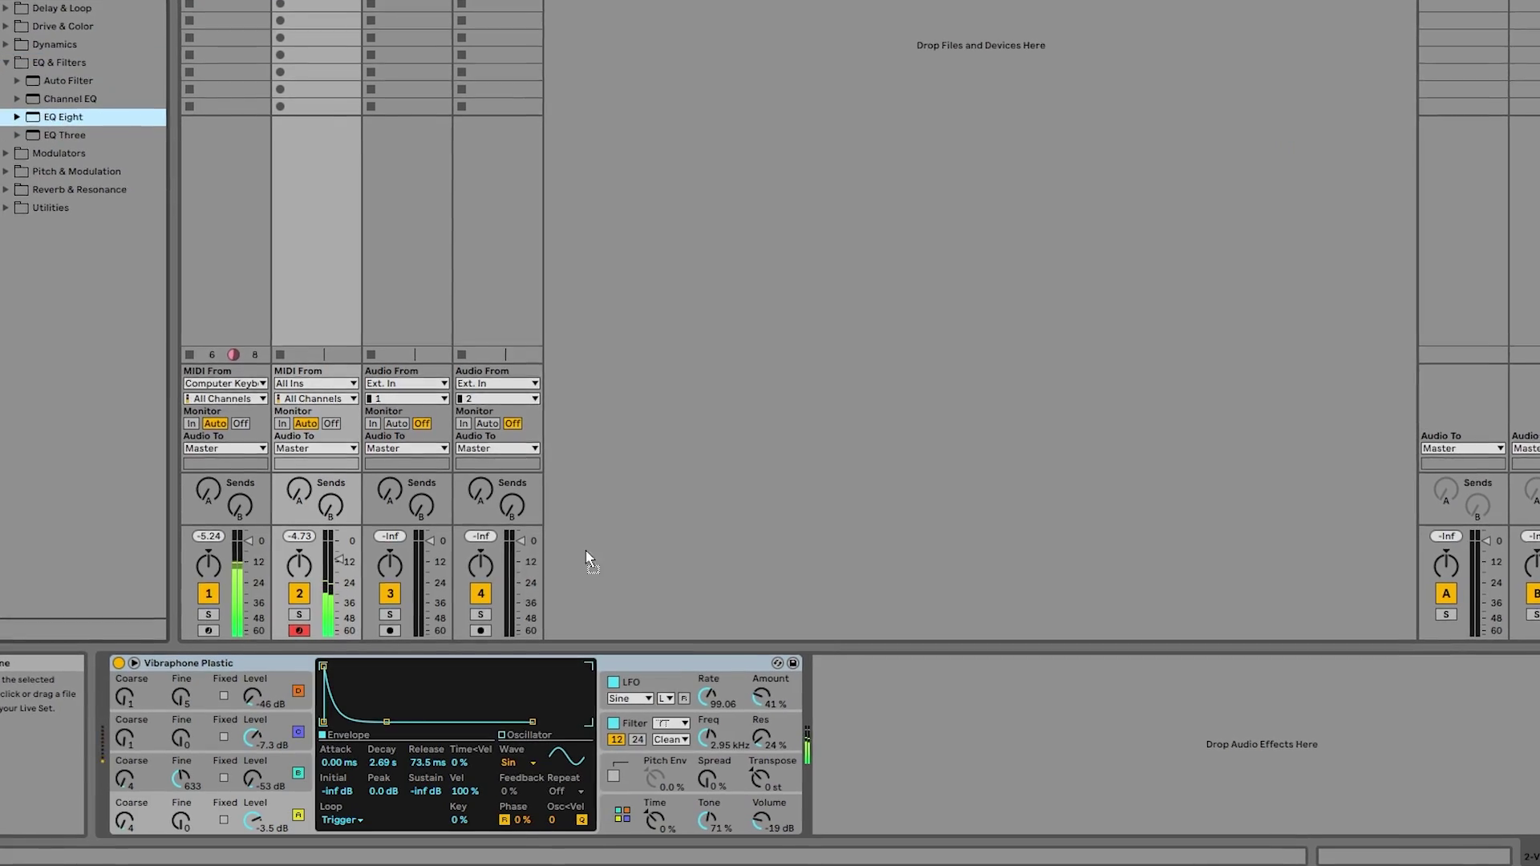
- Add EQ Eight after Vibraphone Plastic with band 1 as a low cut, nudged slightly higher
left_click_drag(798, 720, 810, 707)
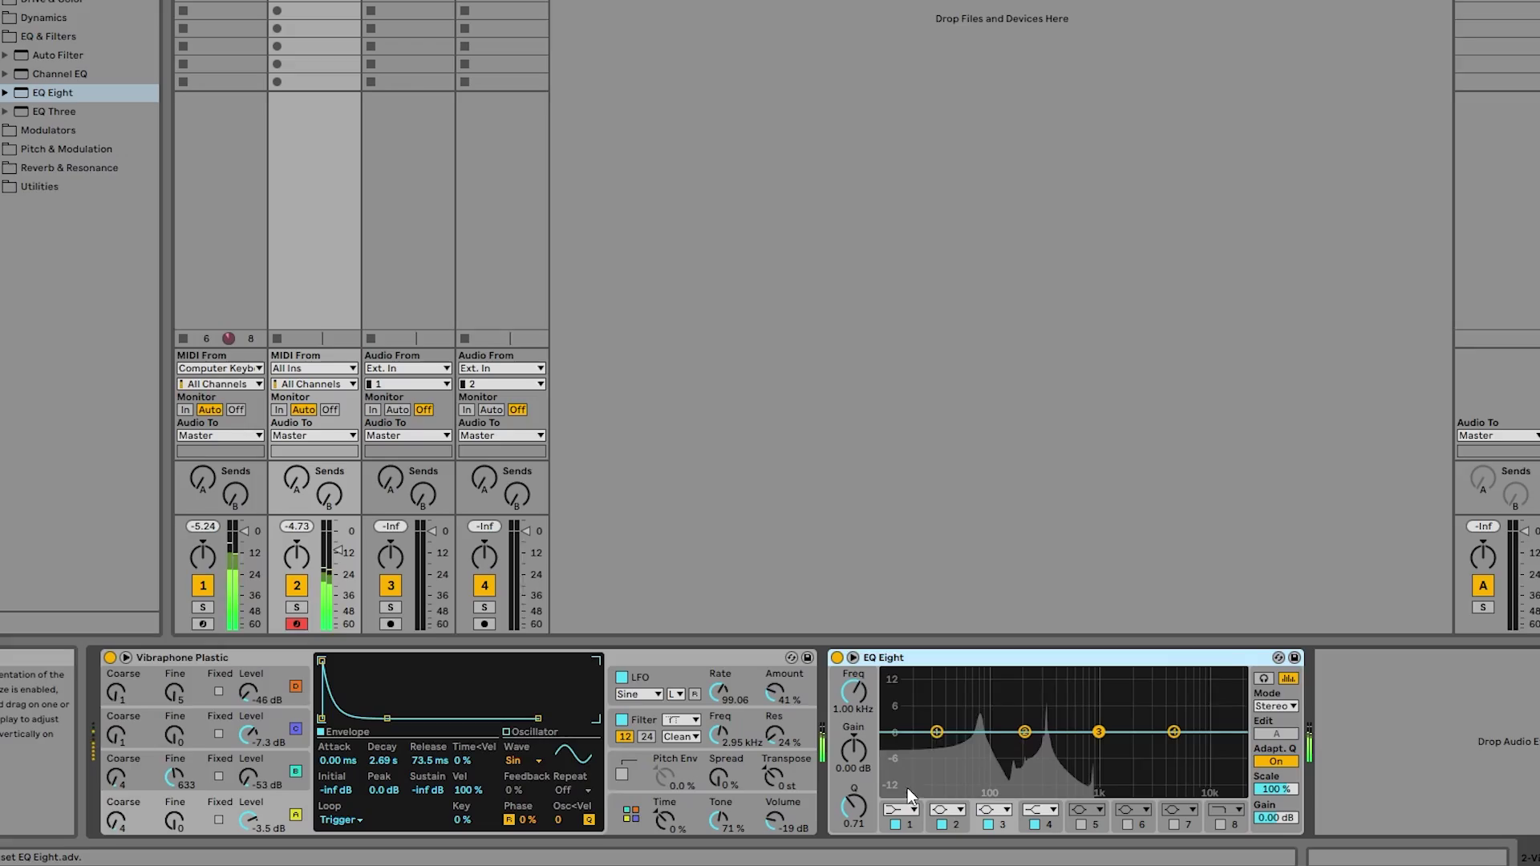
left_click(898, 804)
left_click(902, 705)
mouse_move(947, 730)
left_mouse_down()
mouse_move(963, 735)
mouse_move(969, 714)
left_mouse_up()
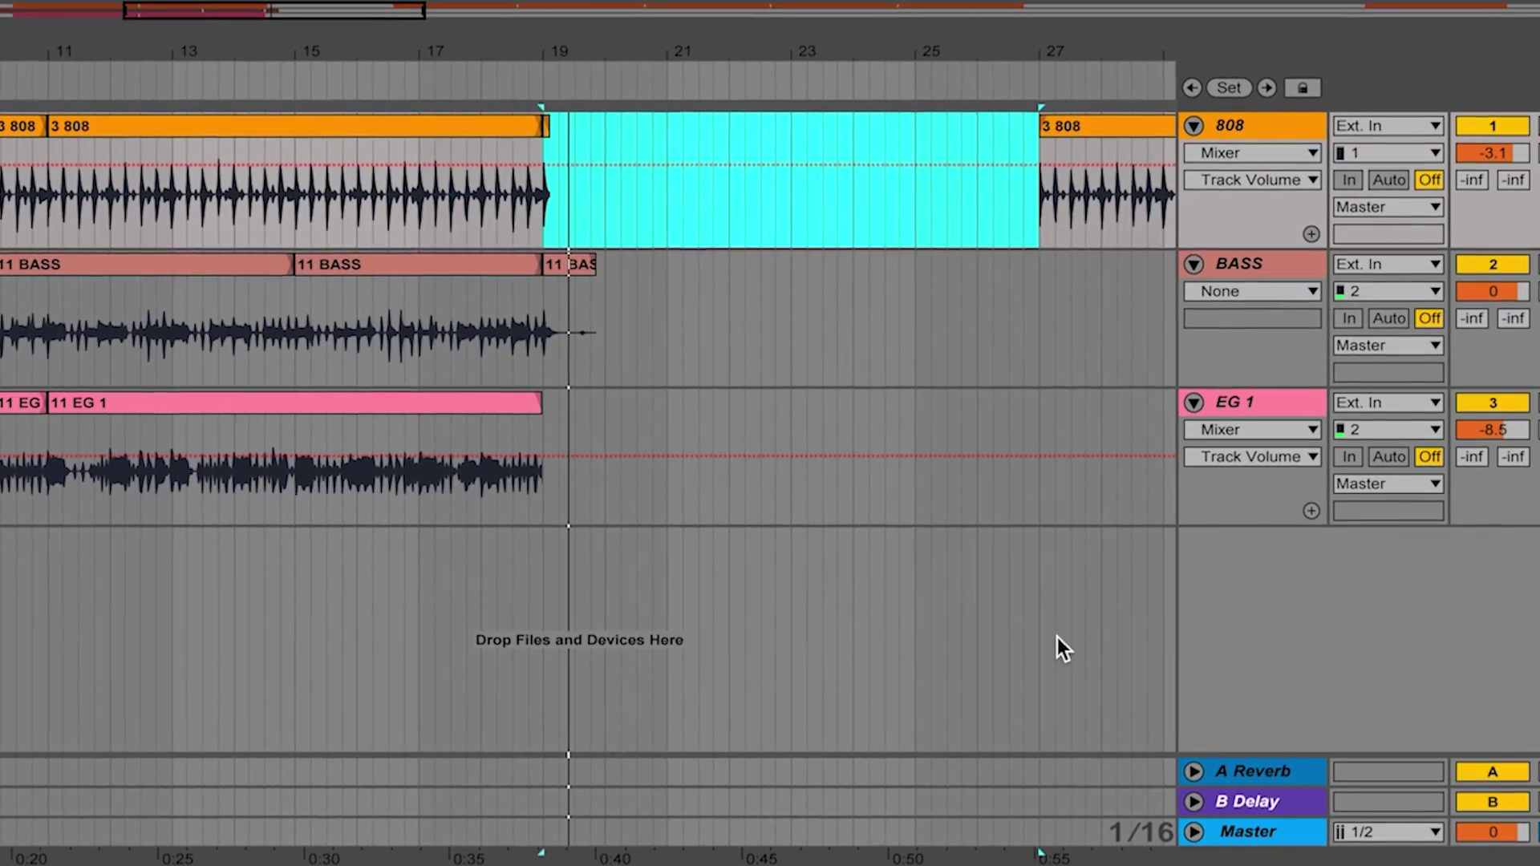
- Insert a new audio track named EG 2, check its input choices, then open the mth_hit_wetthing pad's sample
right_click(1248, 615)
left_click(1248, 634)
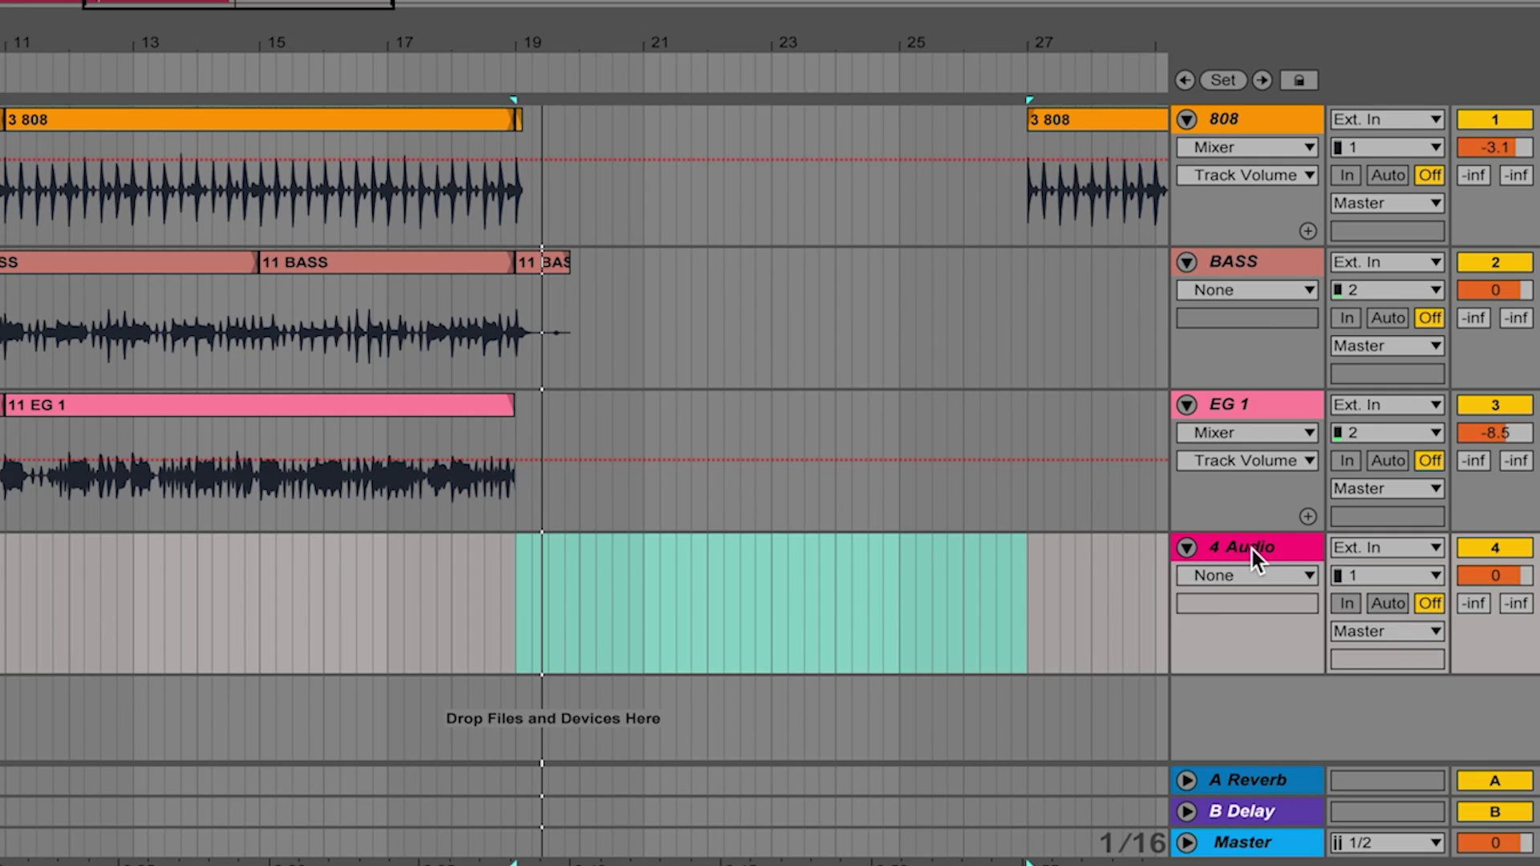
key("ctrl+r")
type("EG 2")
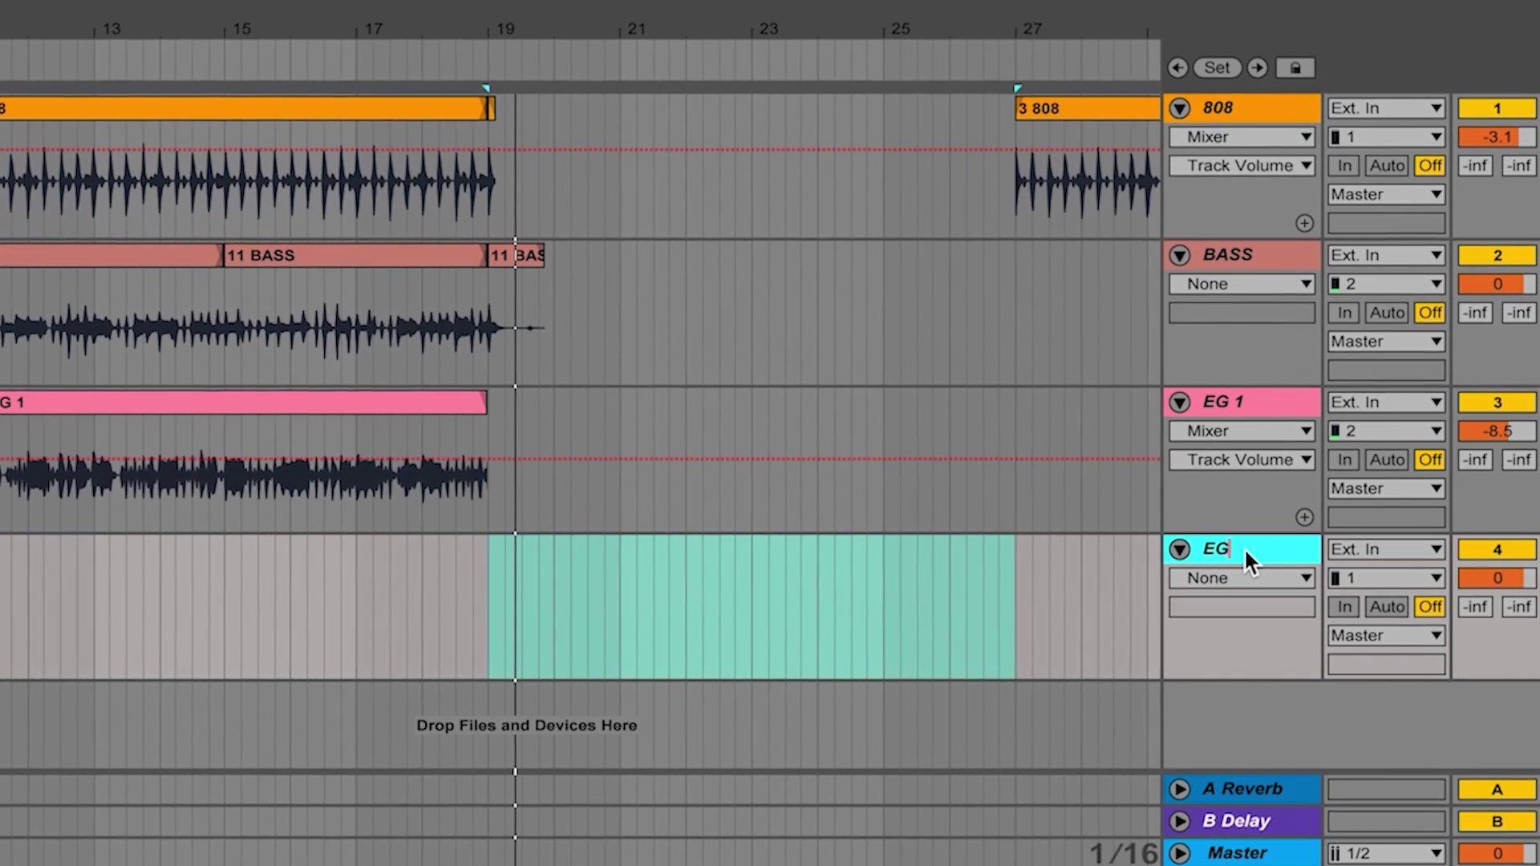
left_click(1388, 577)
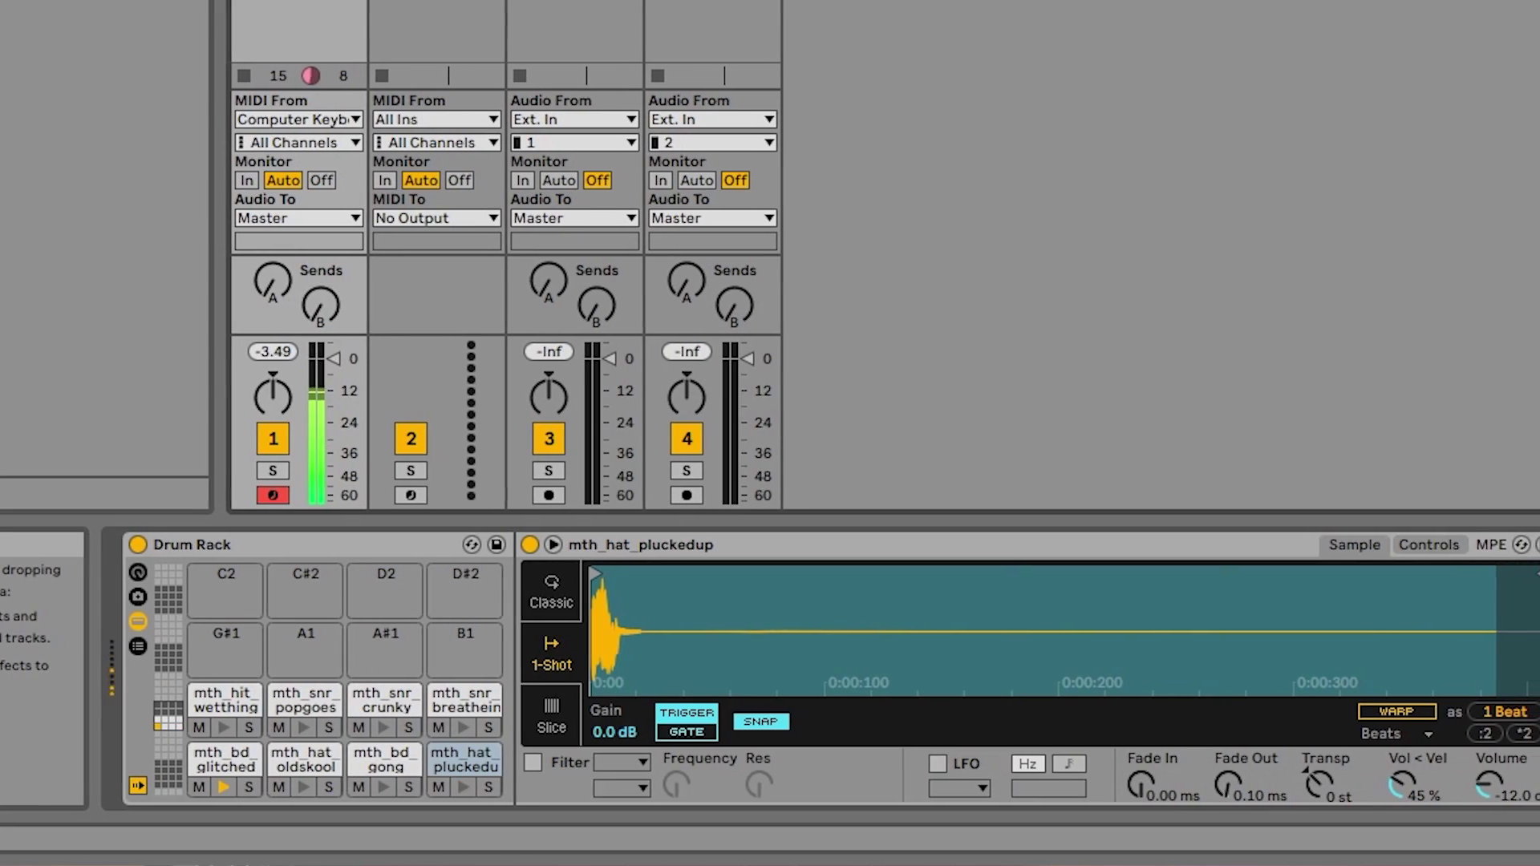
left_click(175, 697)
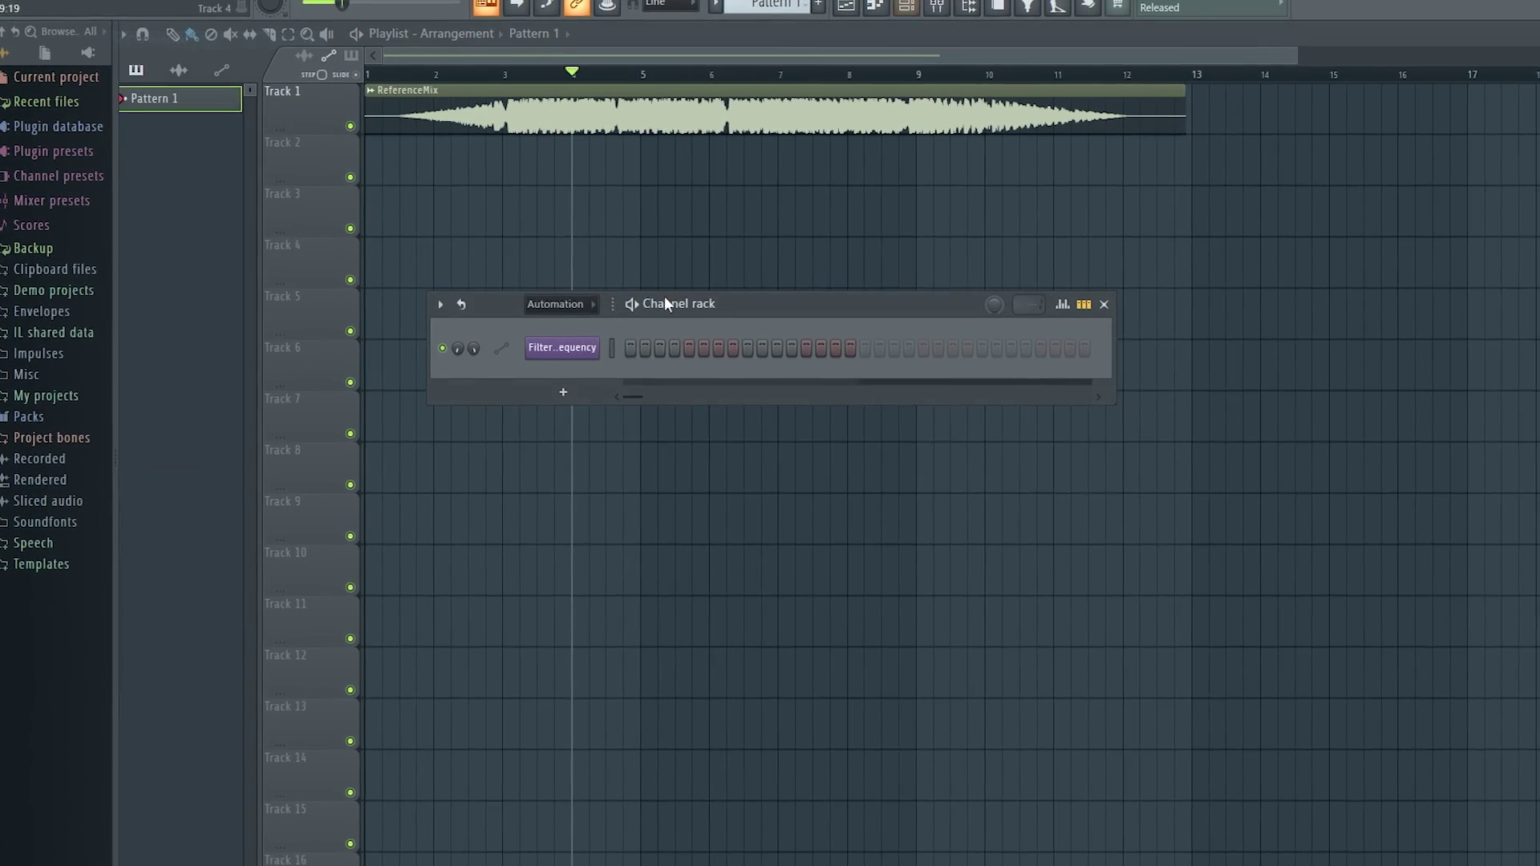
- Place the Filter Cutoff automation clip on Track 2 starting at bar 1
left_click(590, 348)
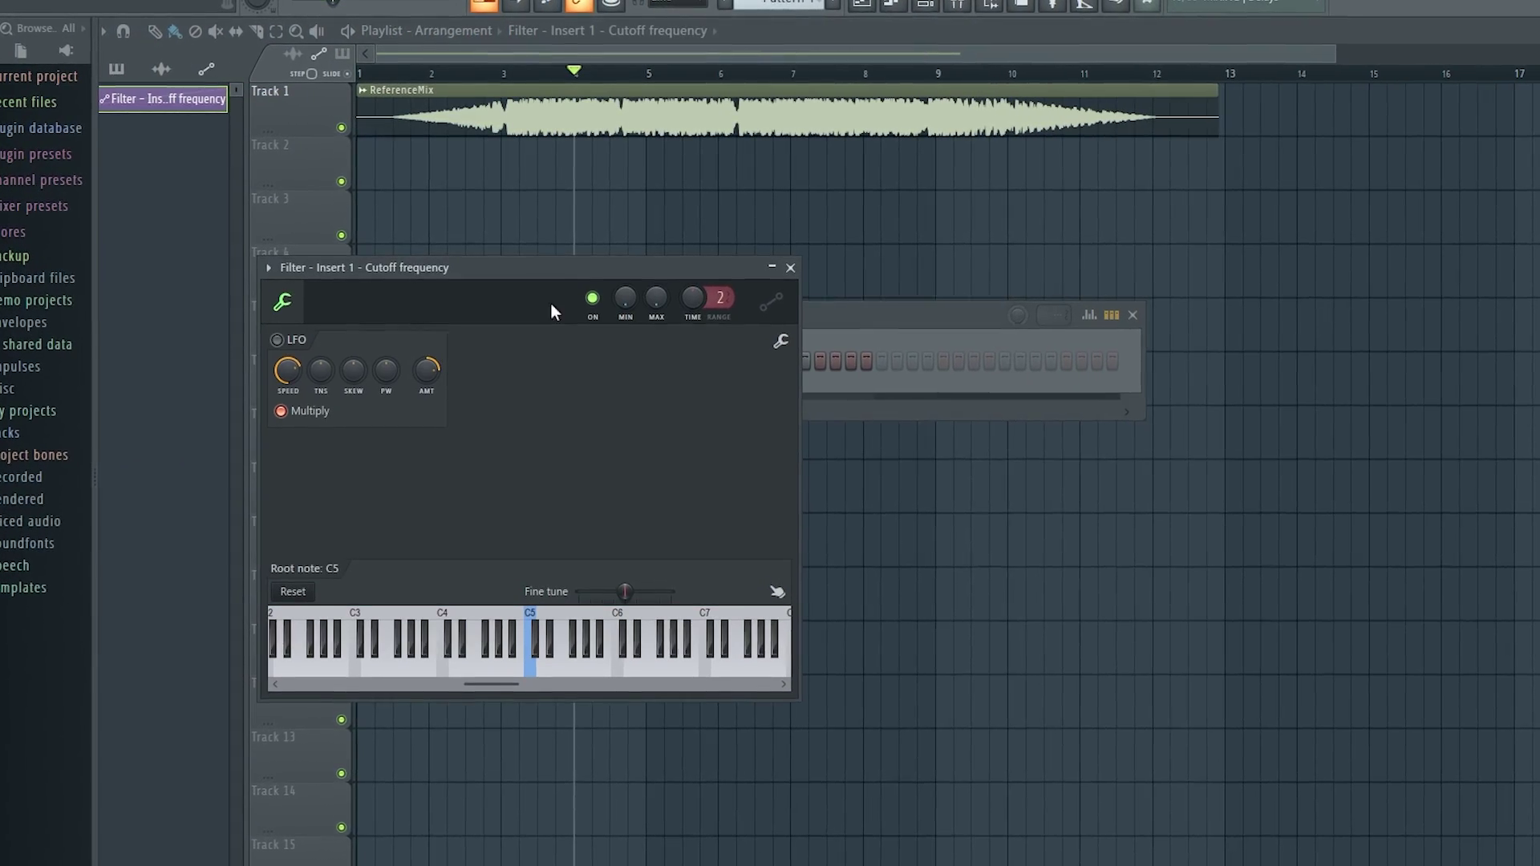
left_click(790, 267)
left_click(427, 176)
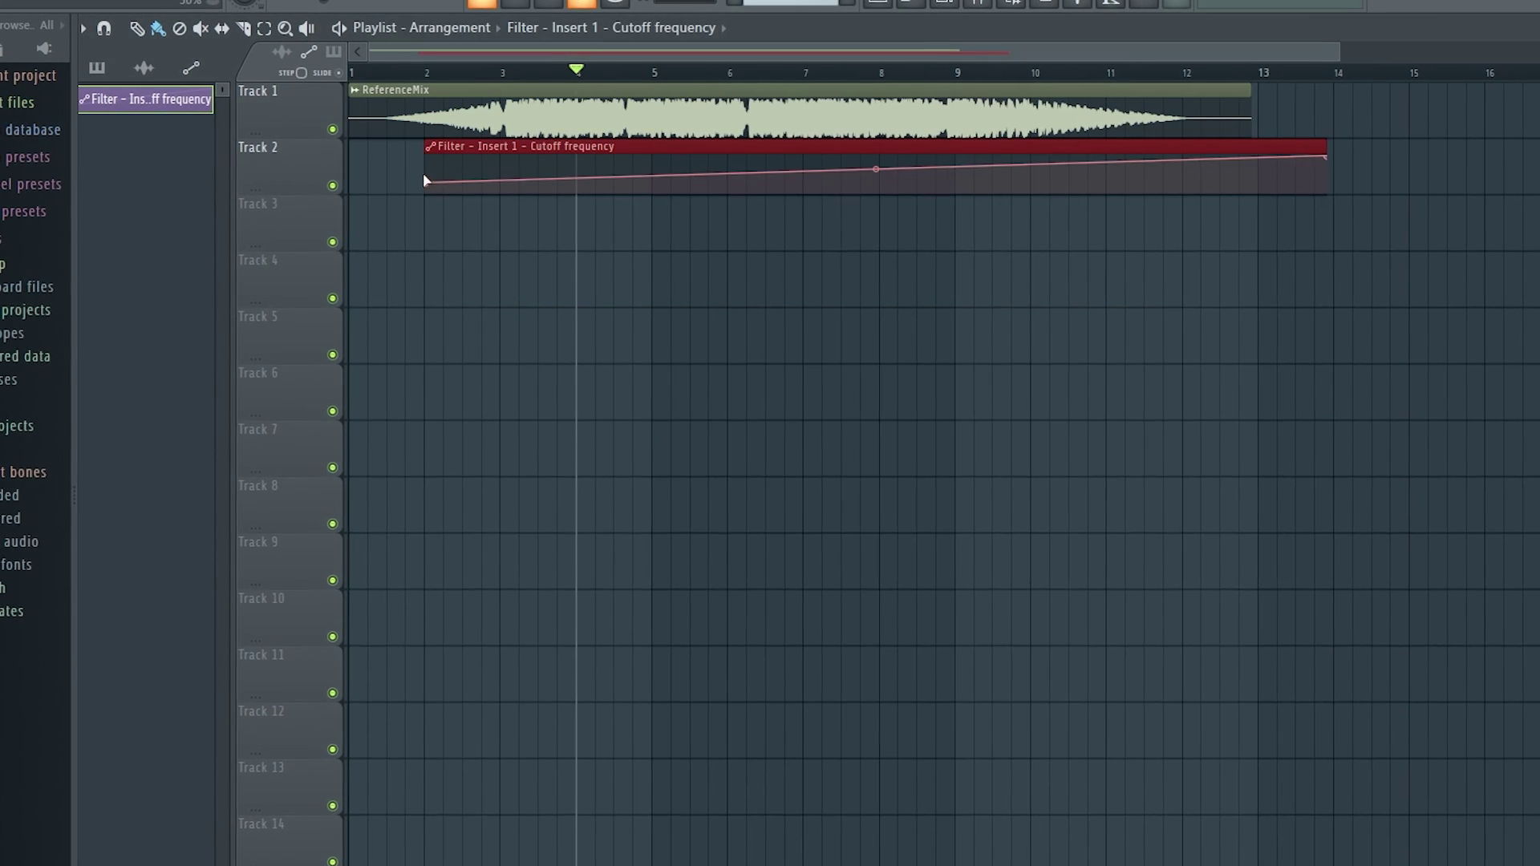
left_click_drag(522, 148, 446, 147)
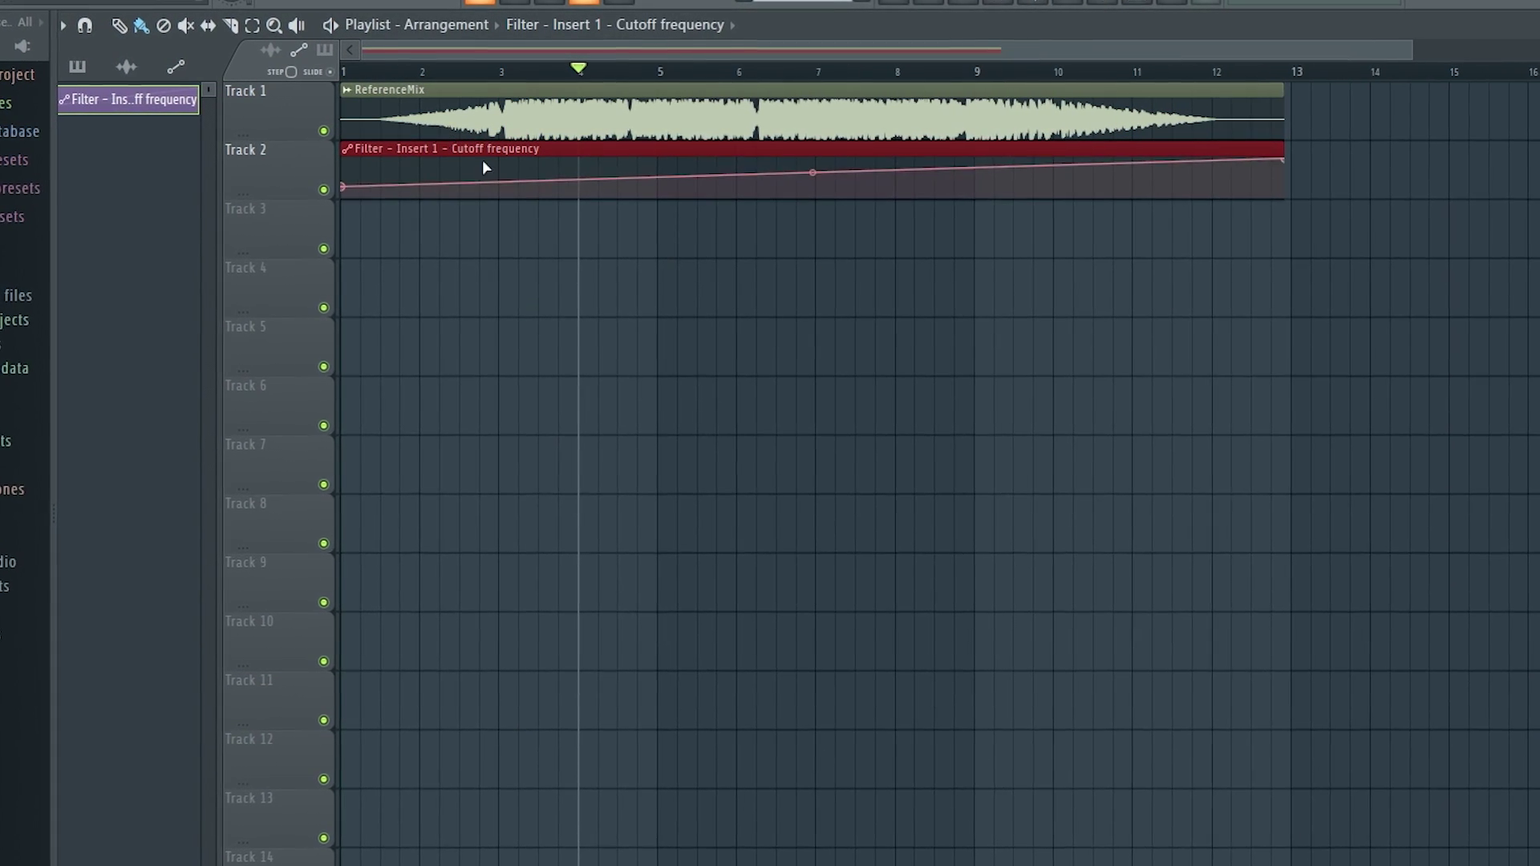
- Add a cutoff curve point moved to about bar 8.4, and turn on the Kick's third step
right_click(739, 176)
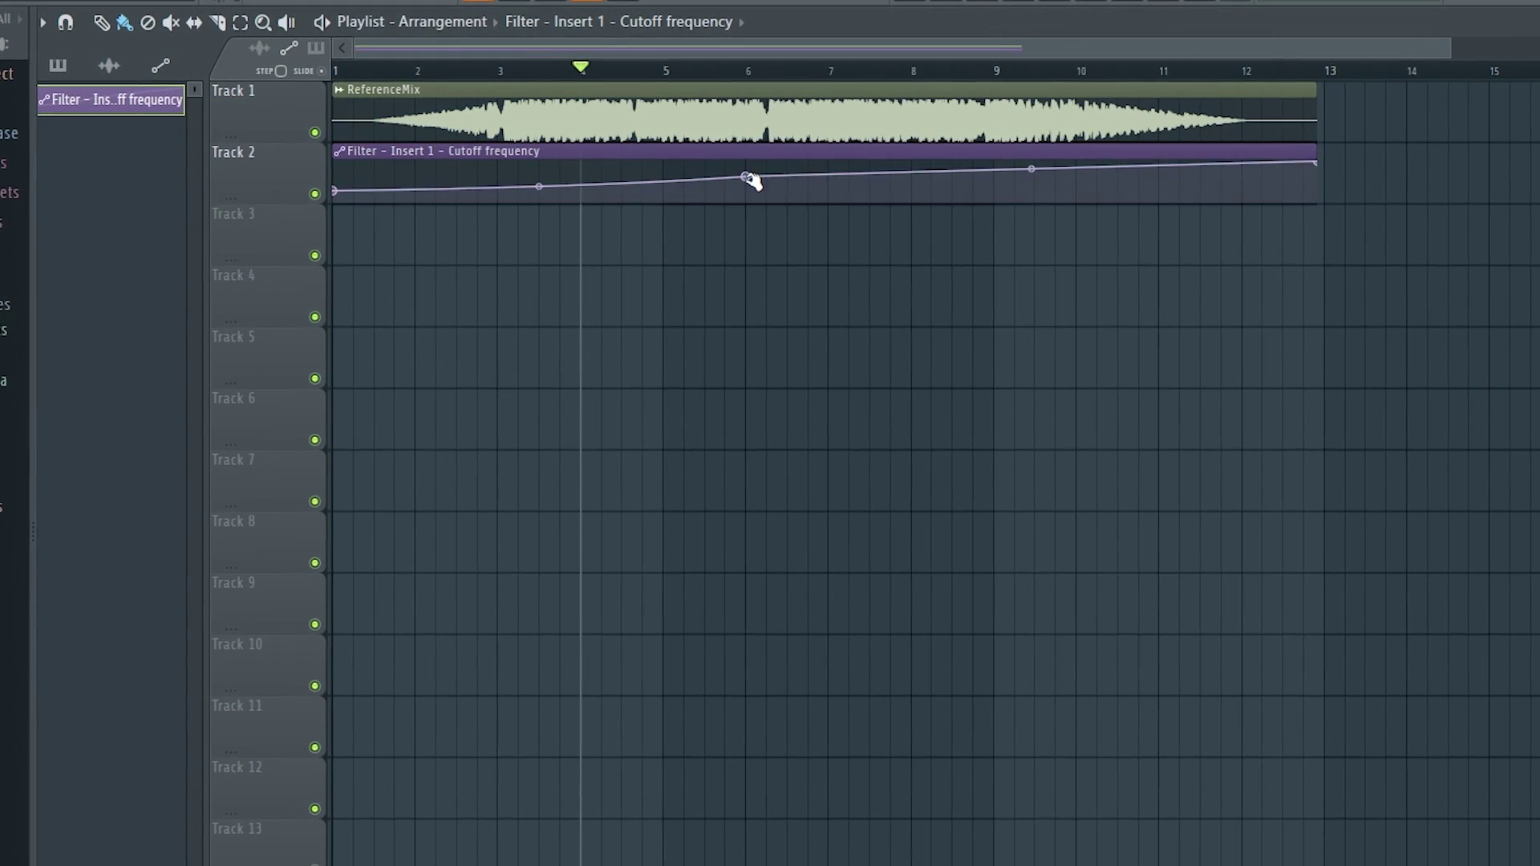
left_click_drag(745, 175, 951, 168)
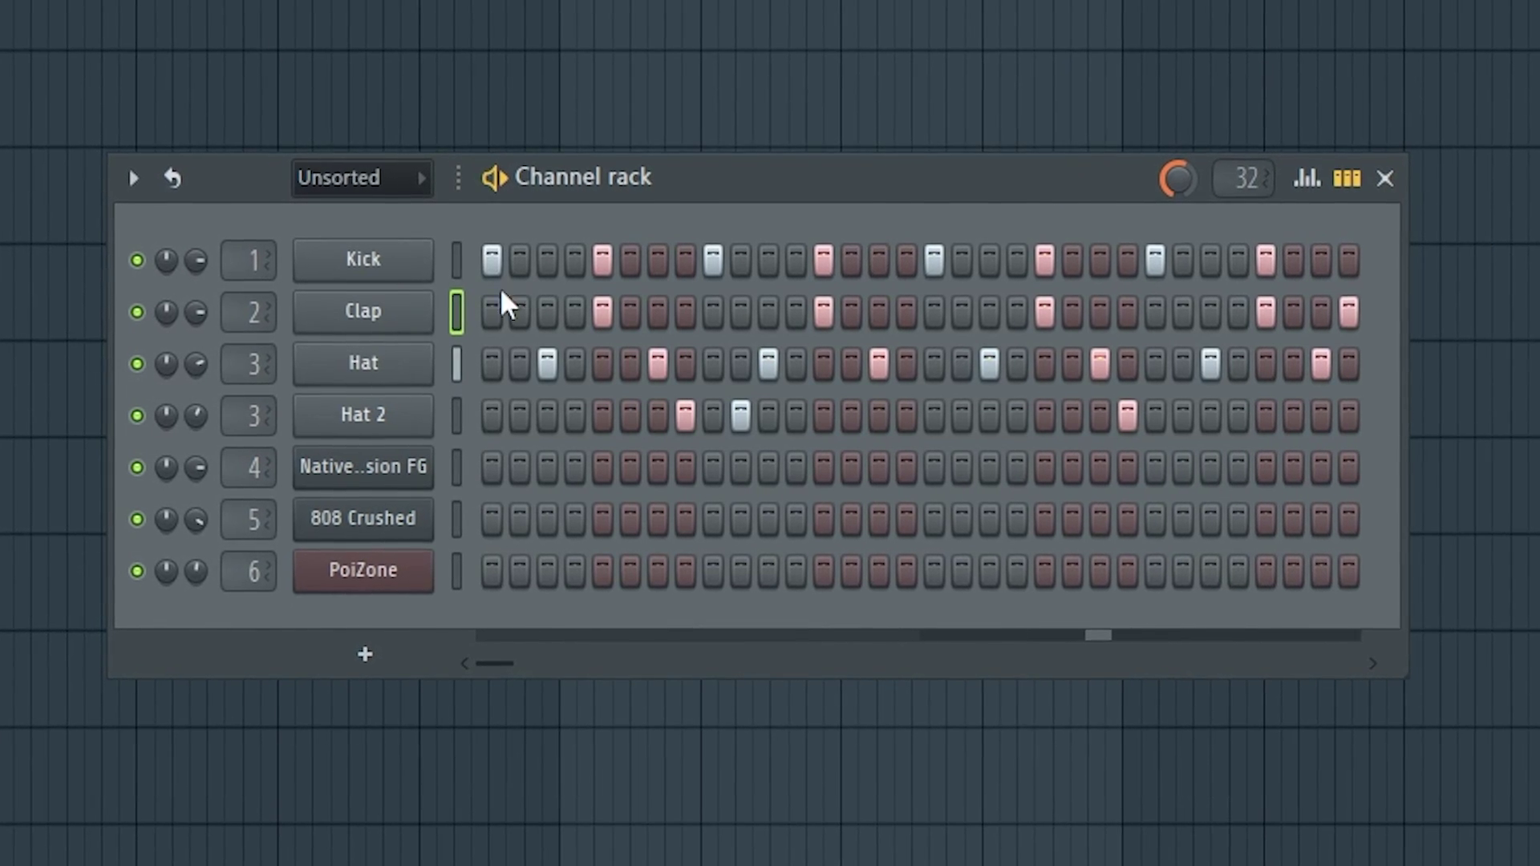
left_click(520, 260)
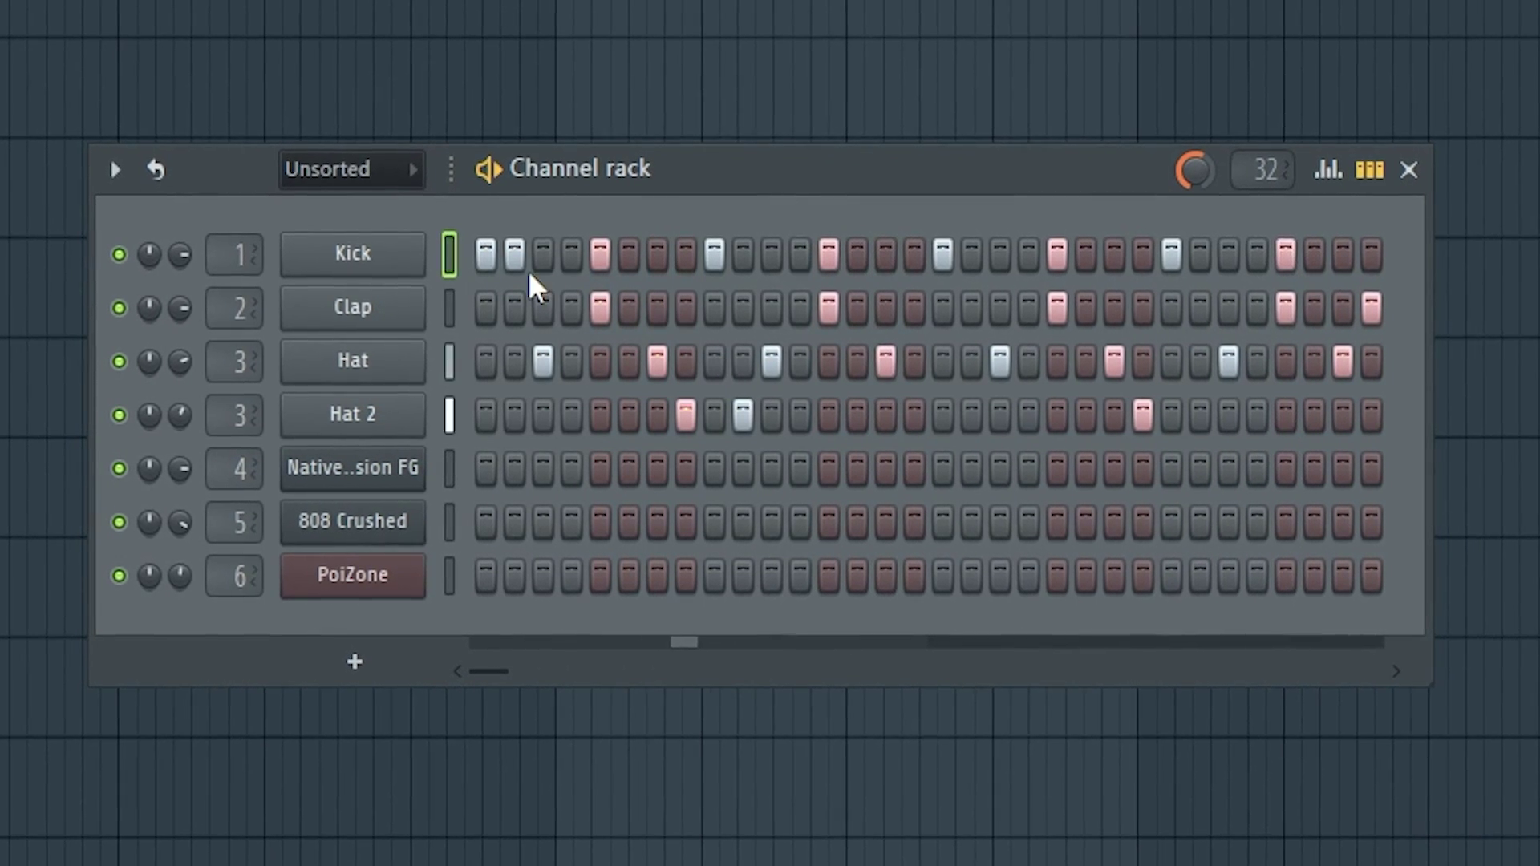
left_click(514, 254)
left_click(543, 258)
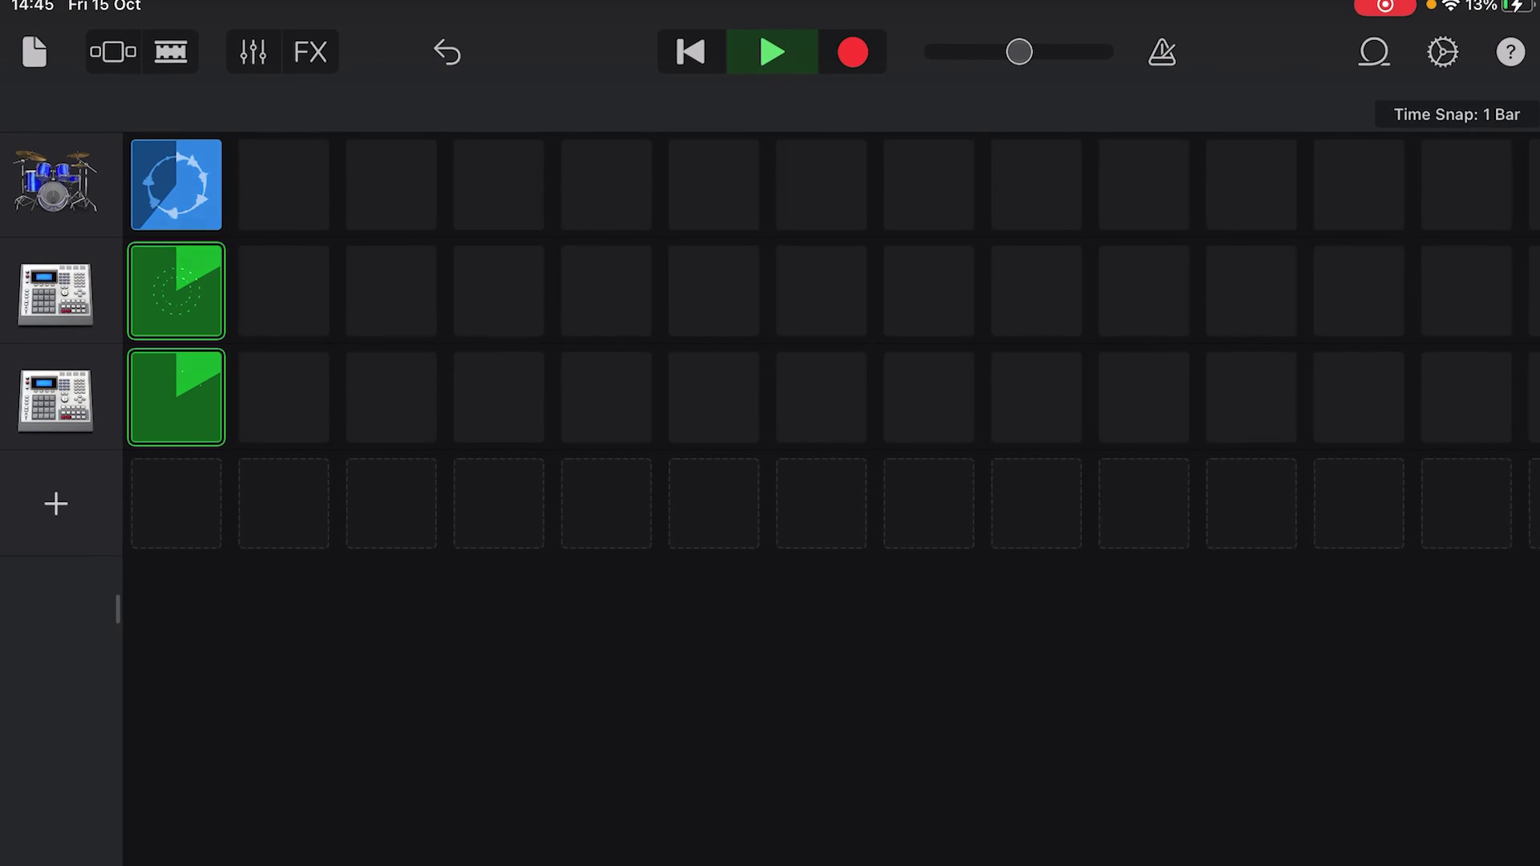
- Start playback of the drum loop and both beat-sequencer loops together
key("space")
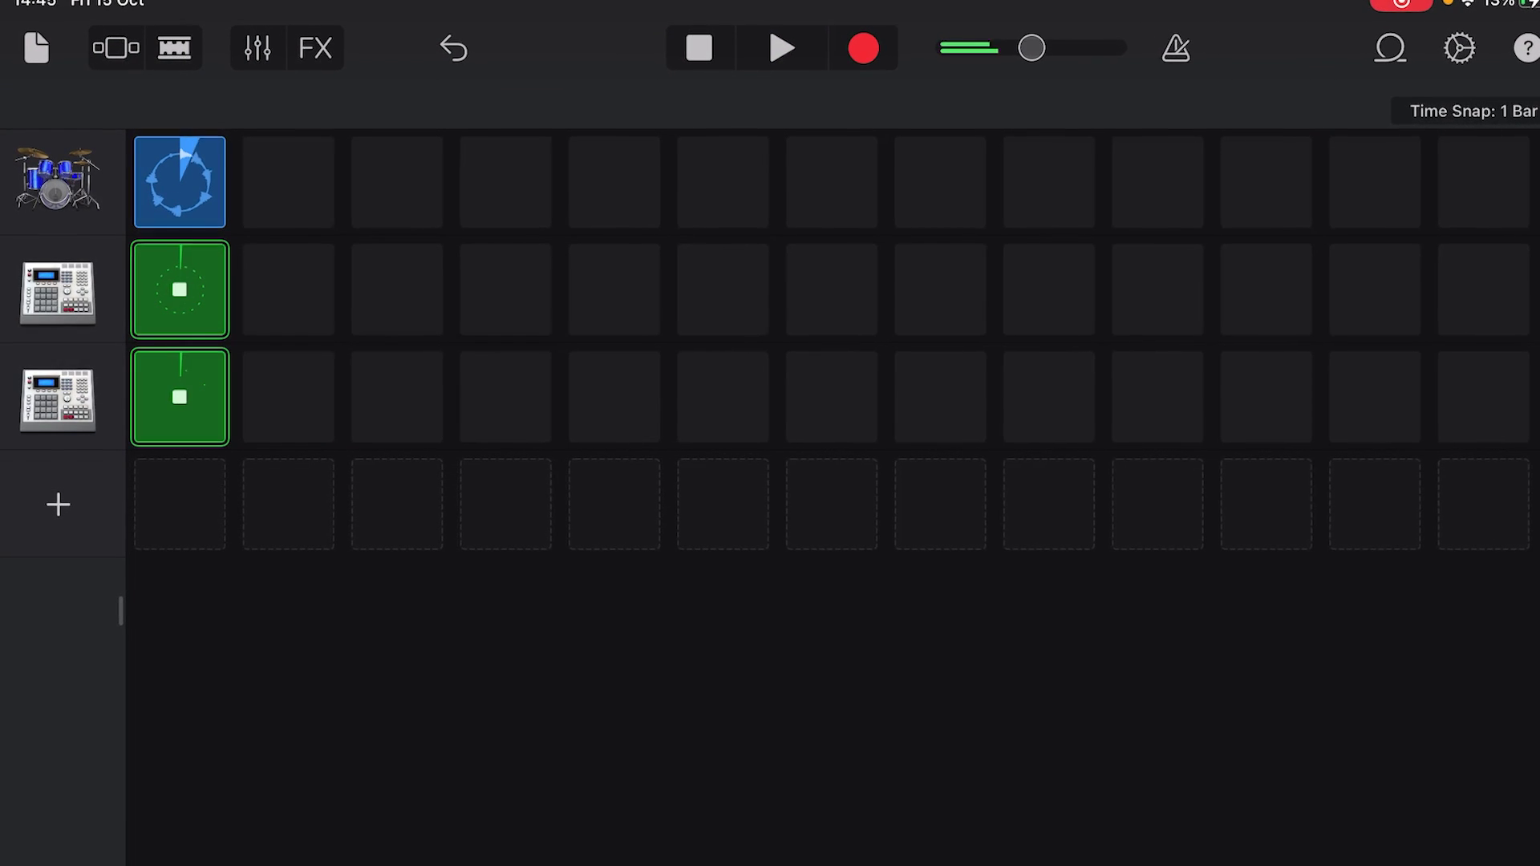